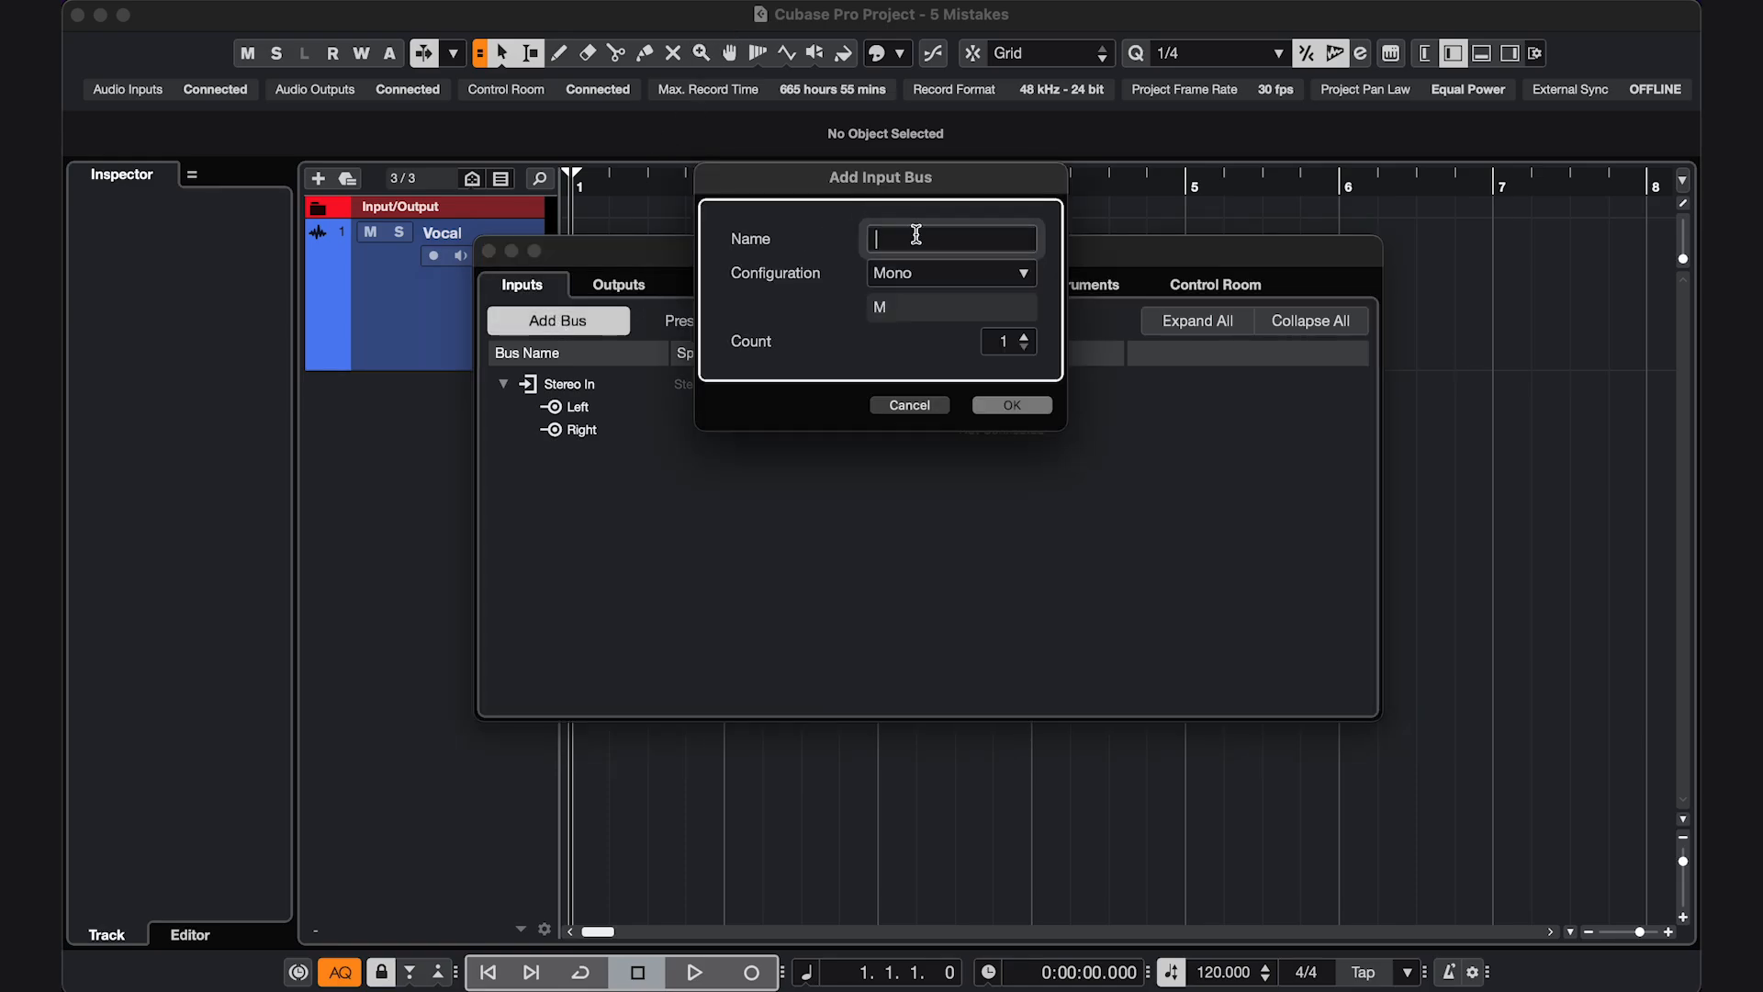
{"action": "type", "text": "MIC"}
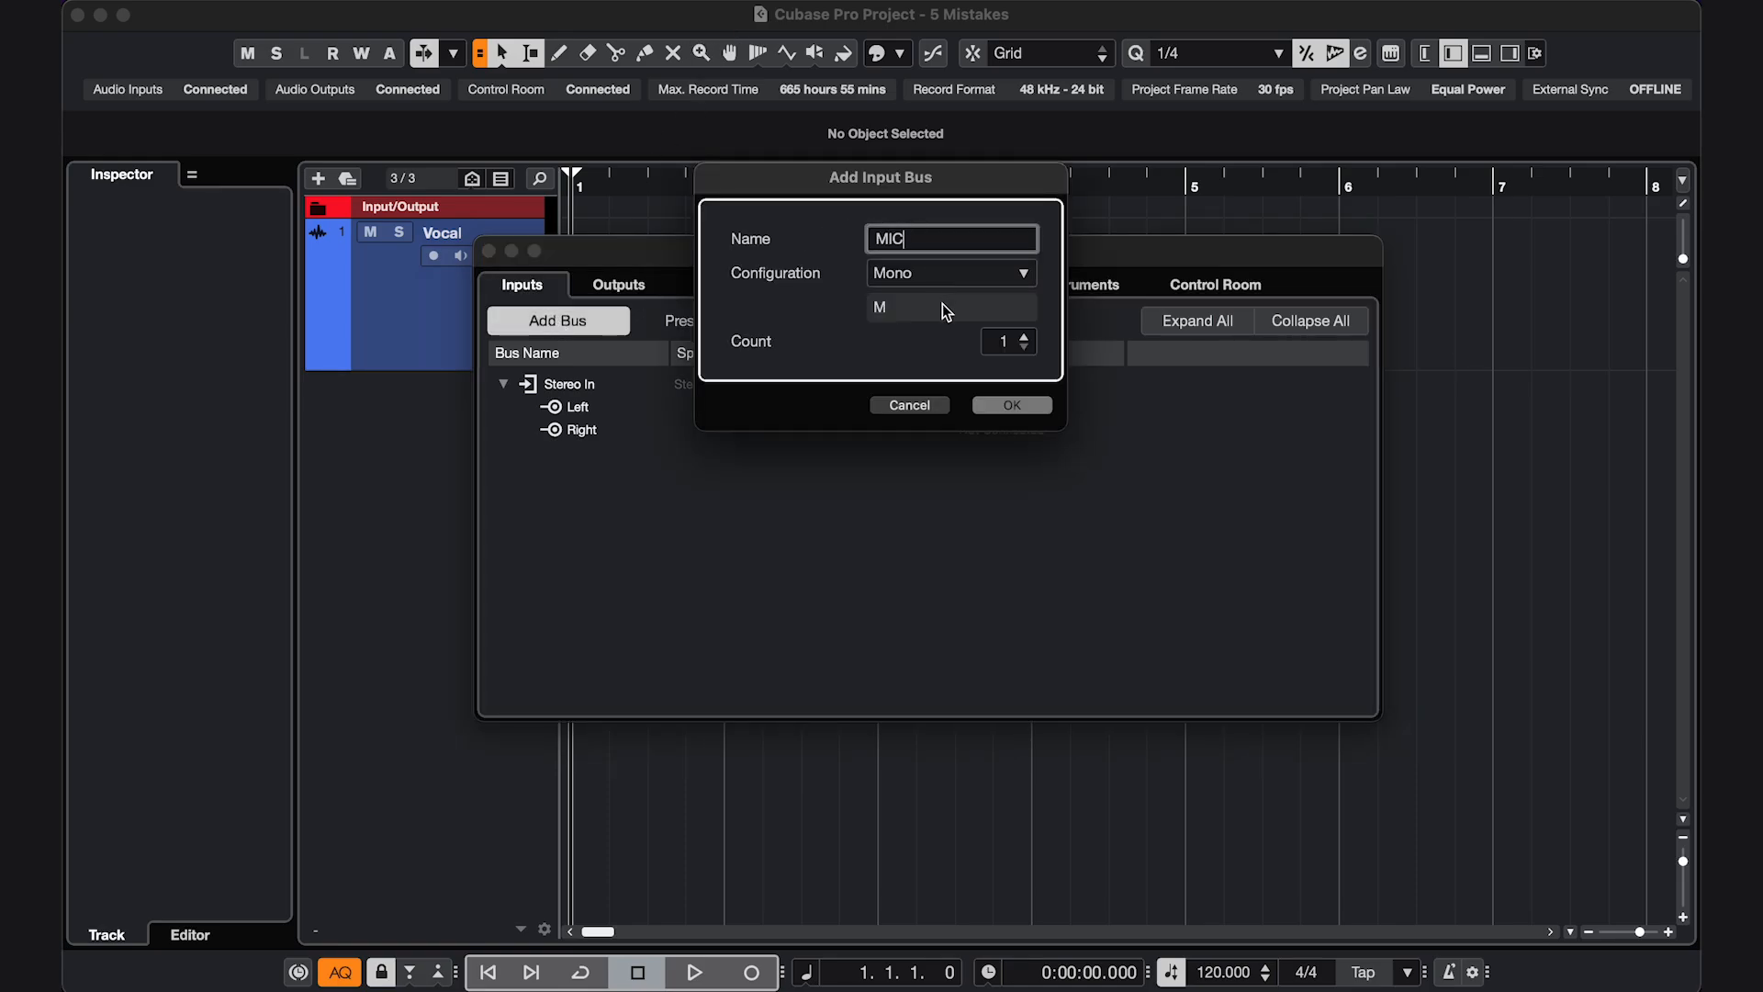
Confirm the new mono MIC input bus, close Audio Connections, and start recording the vocal take
{"action": "left_click", "coordinate": [1009, 404]}
{"action": "key", "text": "F4"}
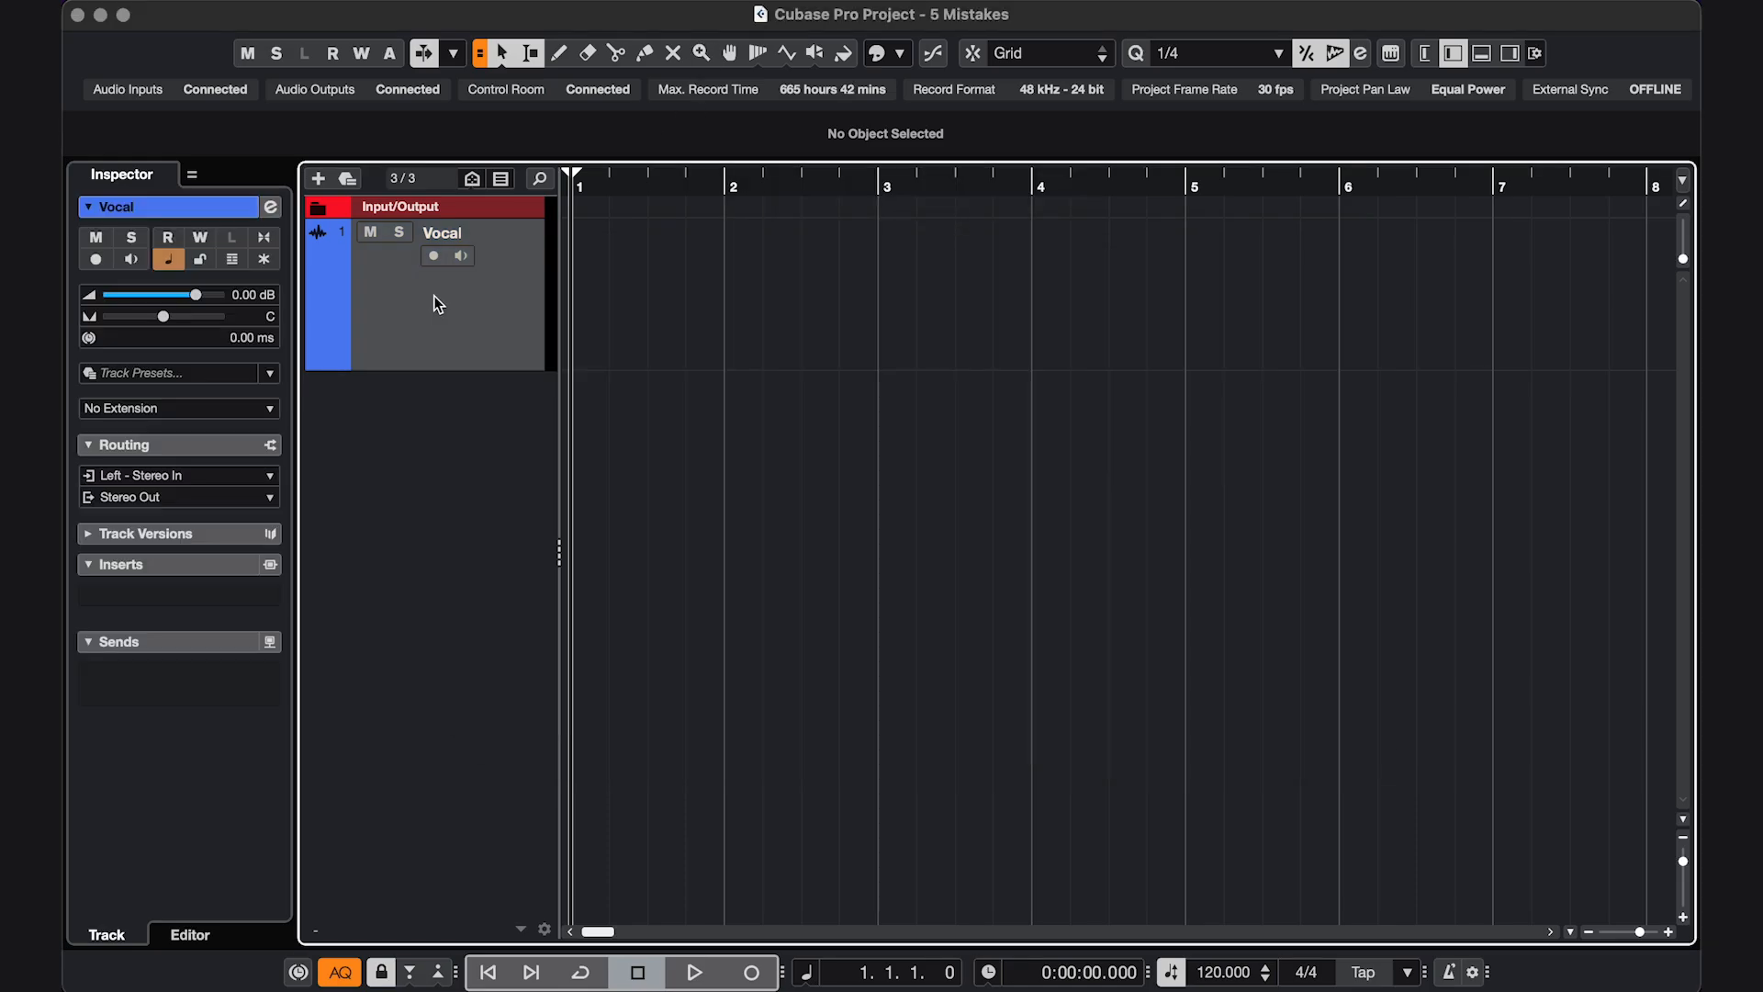
{"action": "left_click", "coordinate": [754, 972]}
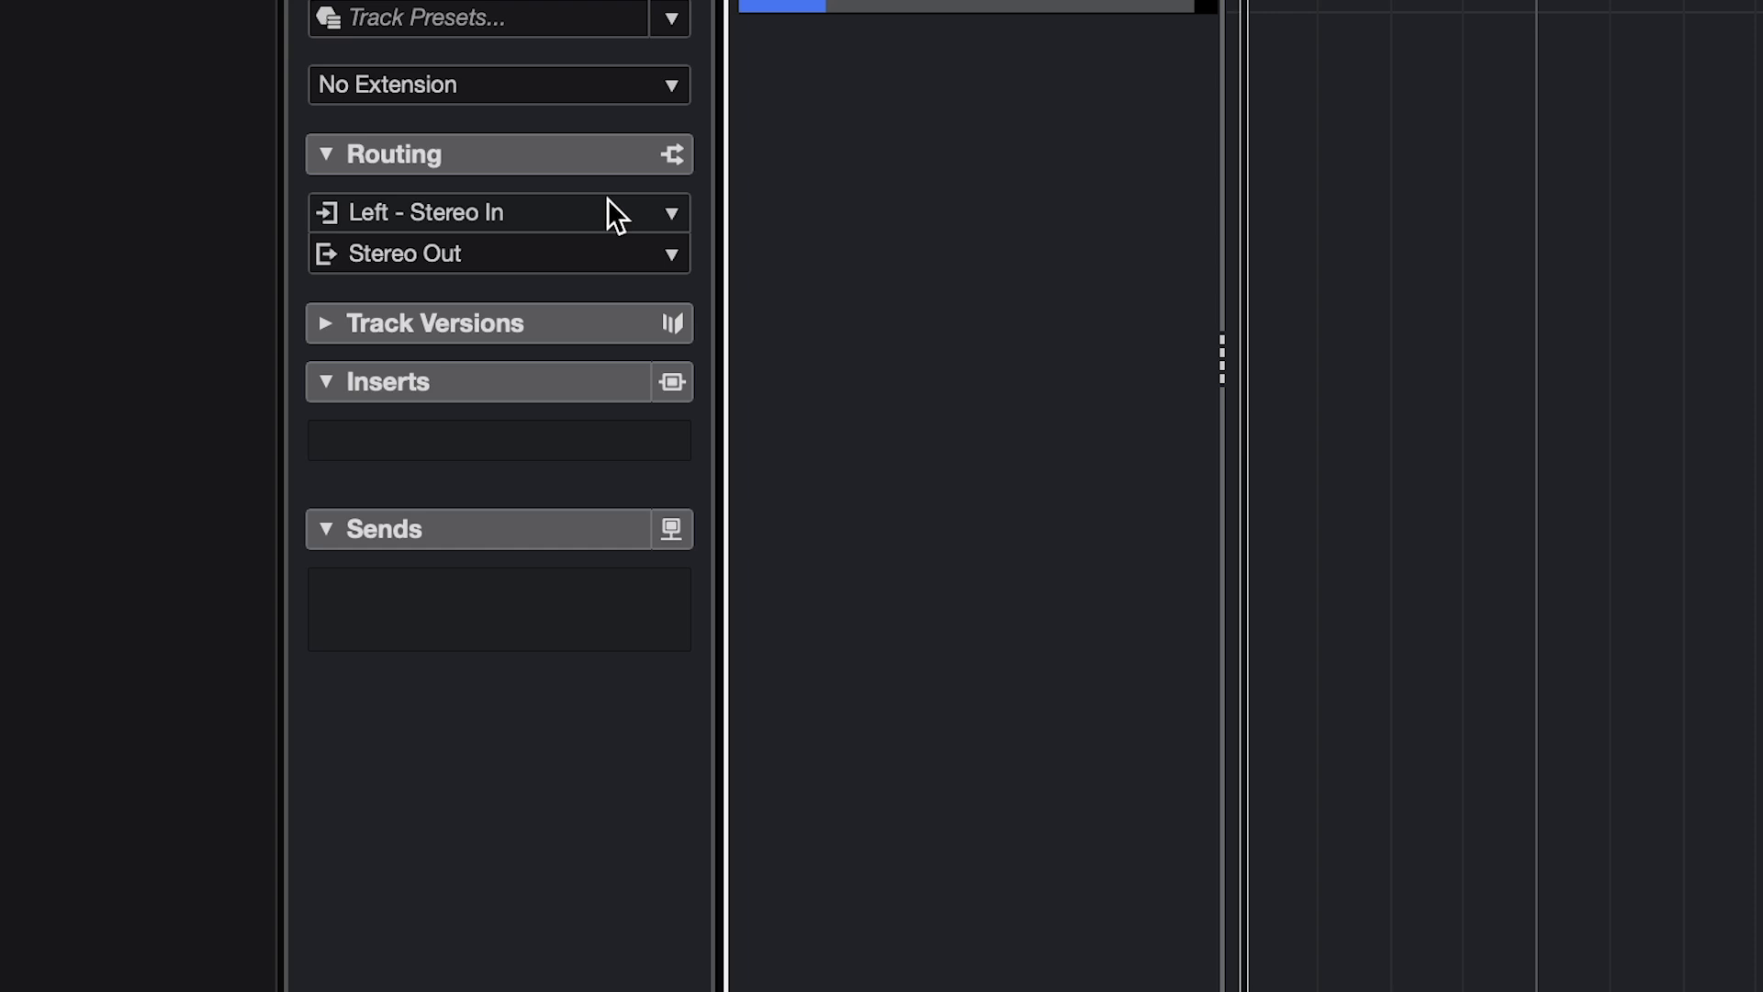
Route the Vocal track's input to MIC instead of Left - Stereo In
{"action": "left_click", "coordinate": [607, 199]}
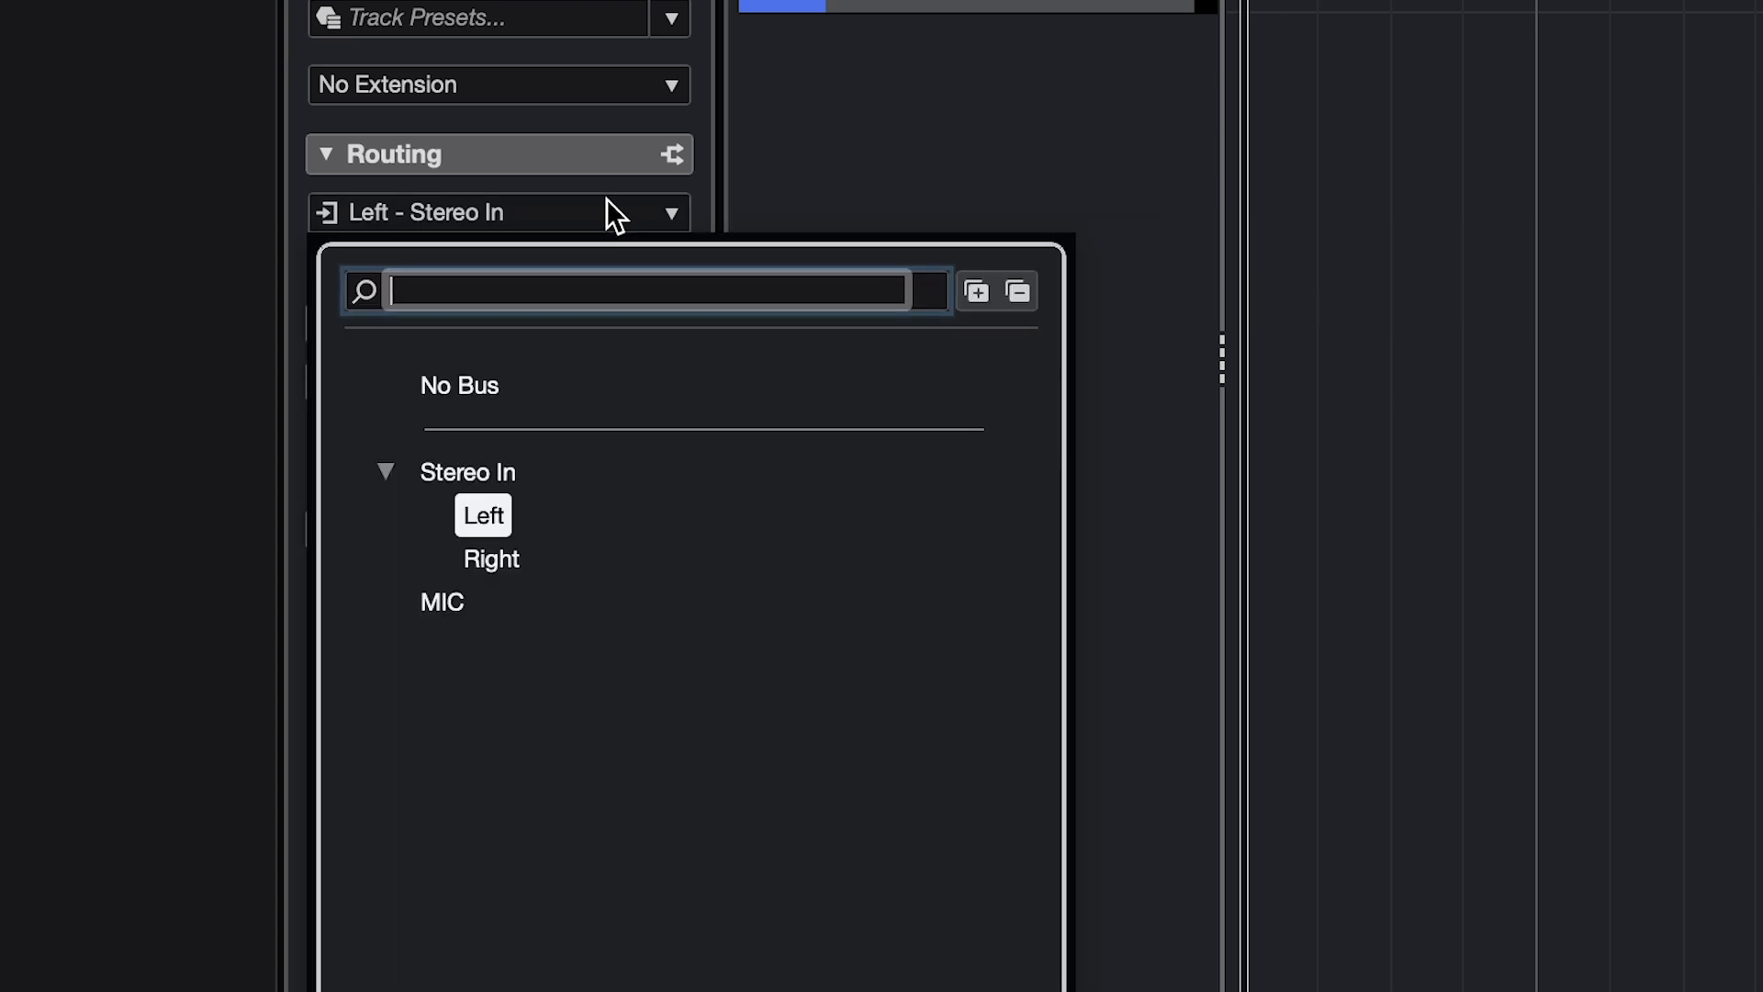
{"action": "left_click", "coordinate": [443, 602]}
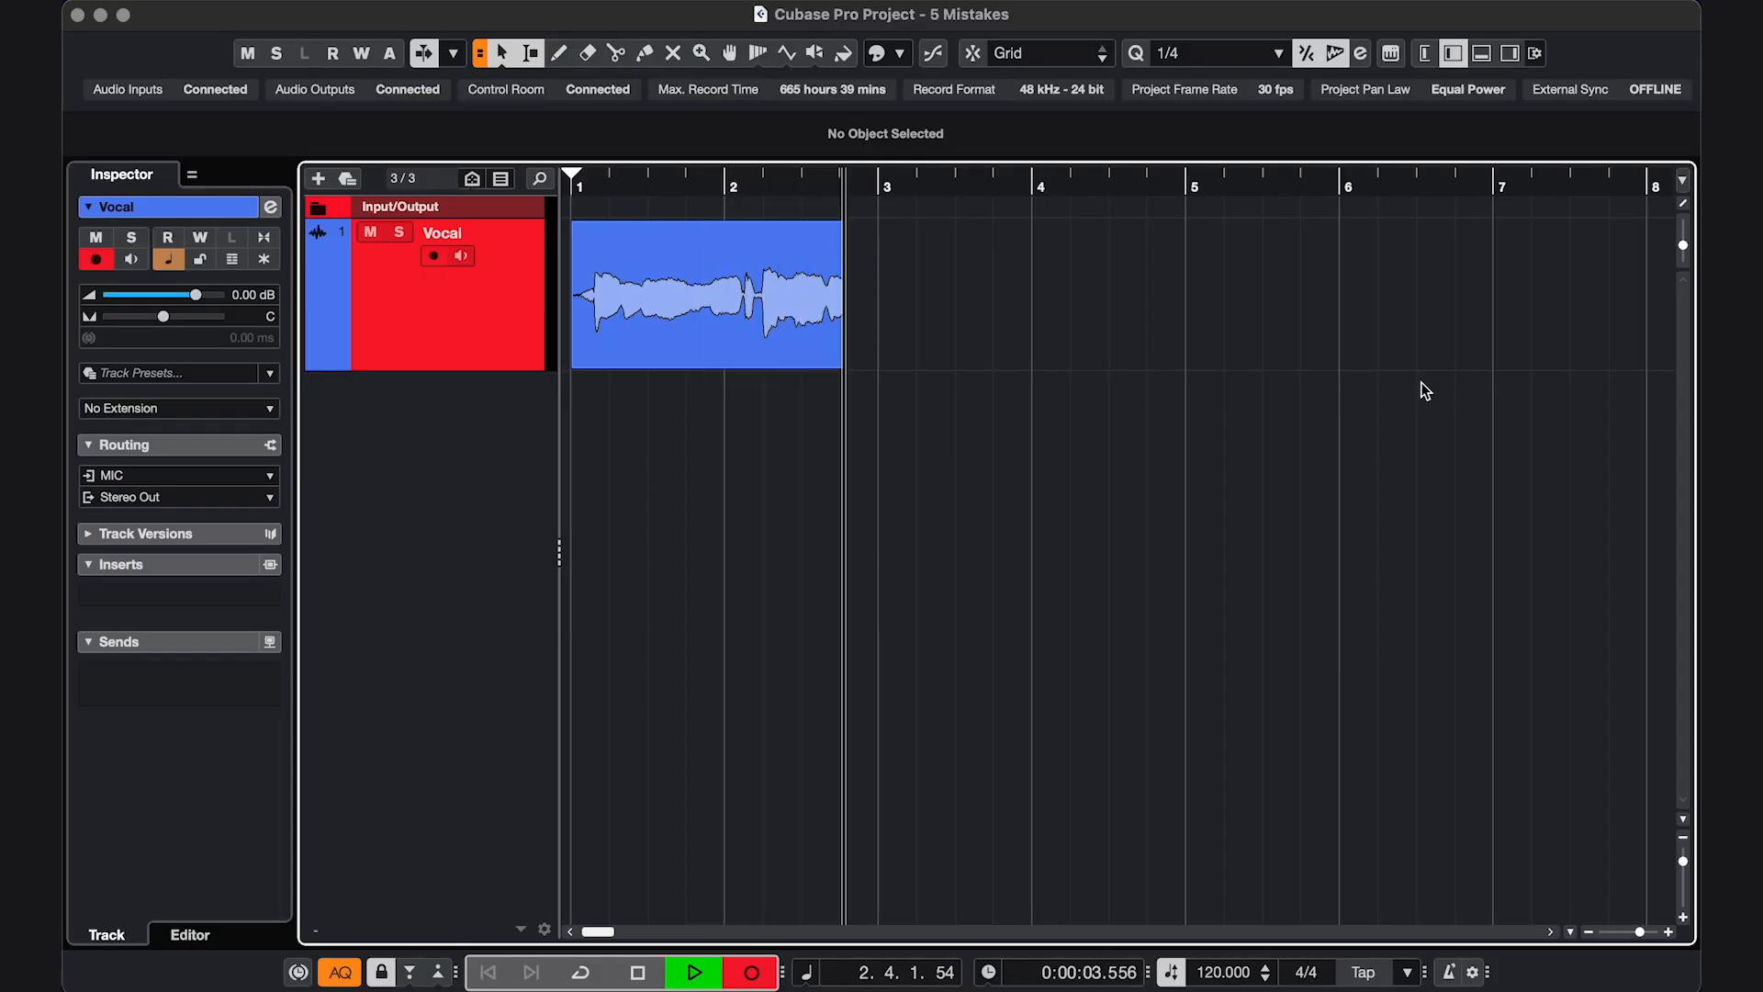
Stop the recording and reach the EVO4 control panel through Studio Setup
{"action": "key", "text": "space"}
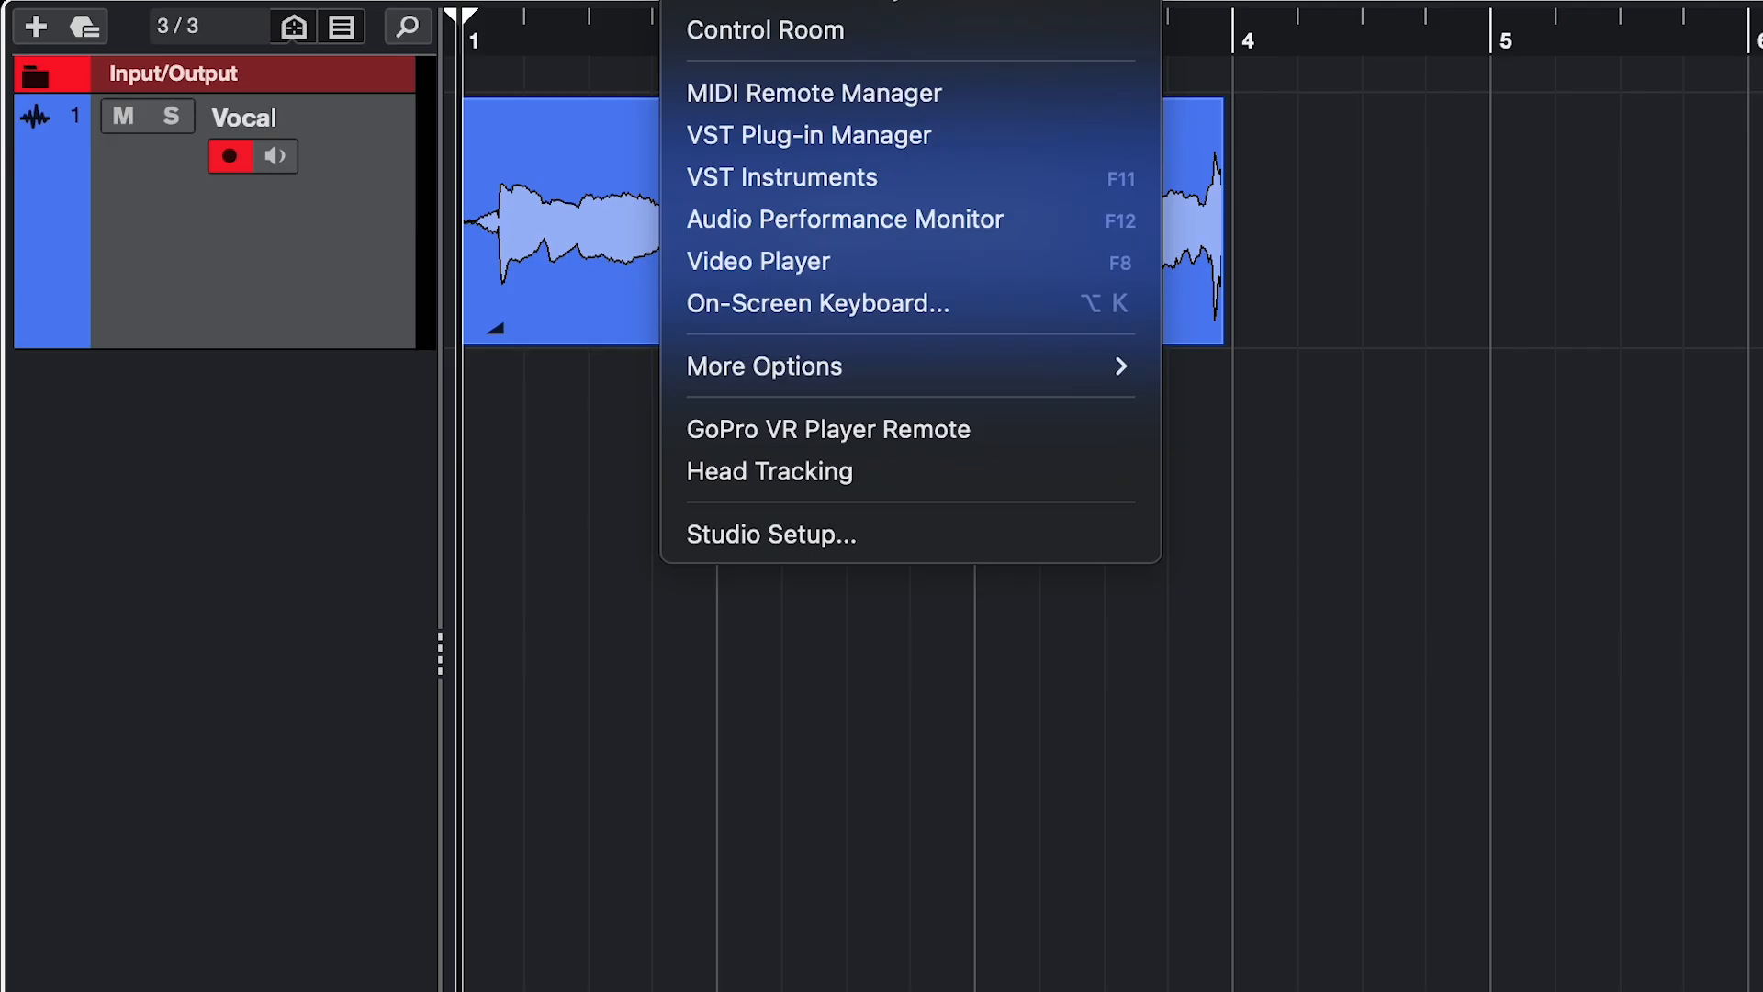
{"action": "left_click", "coordinate": [811, 555]}
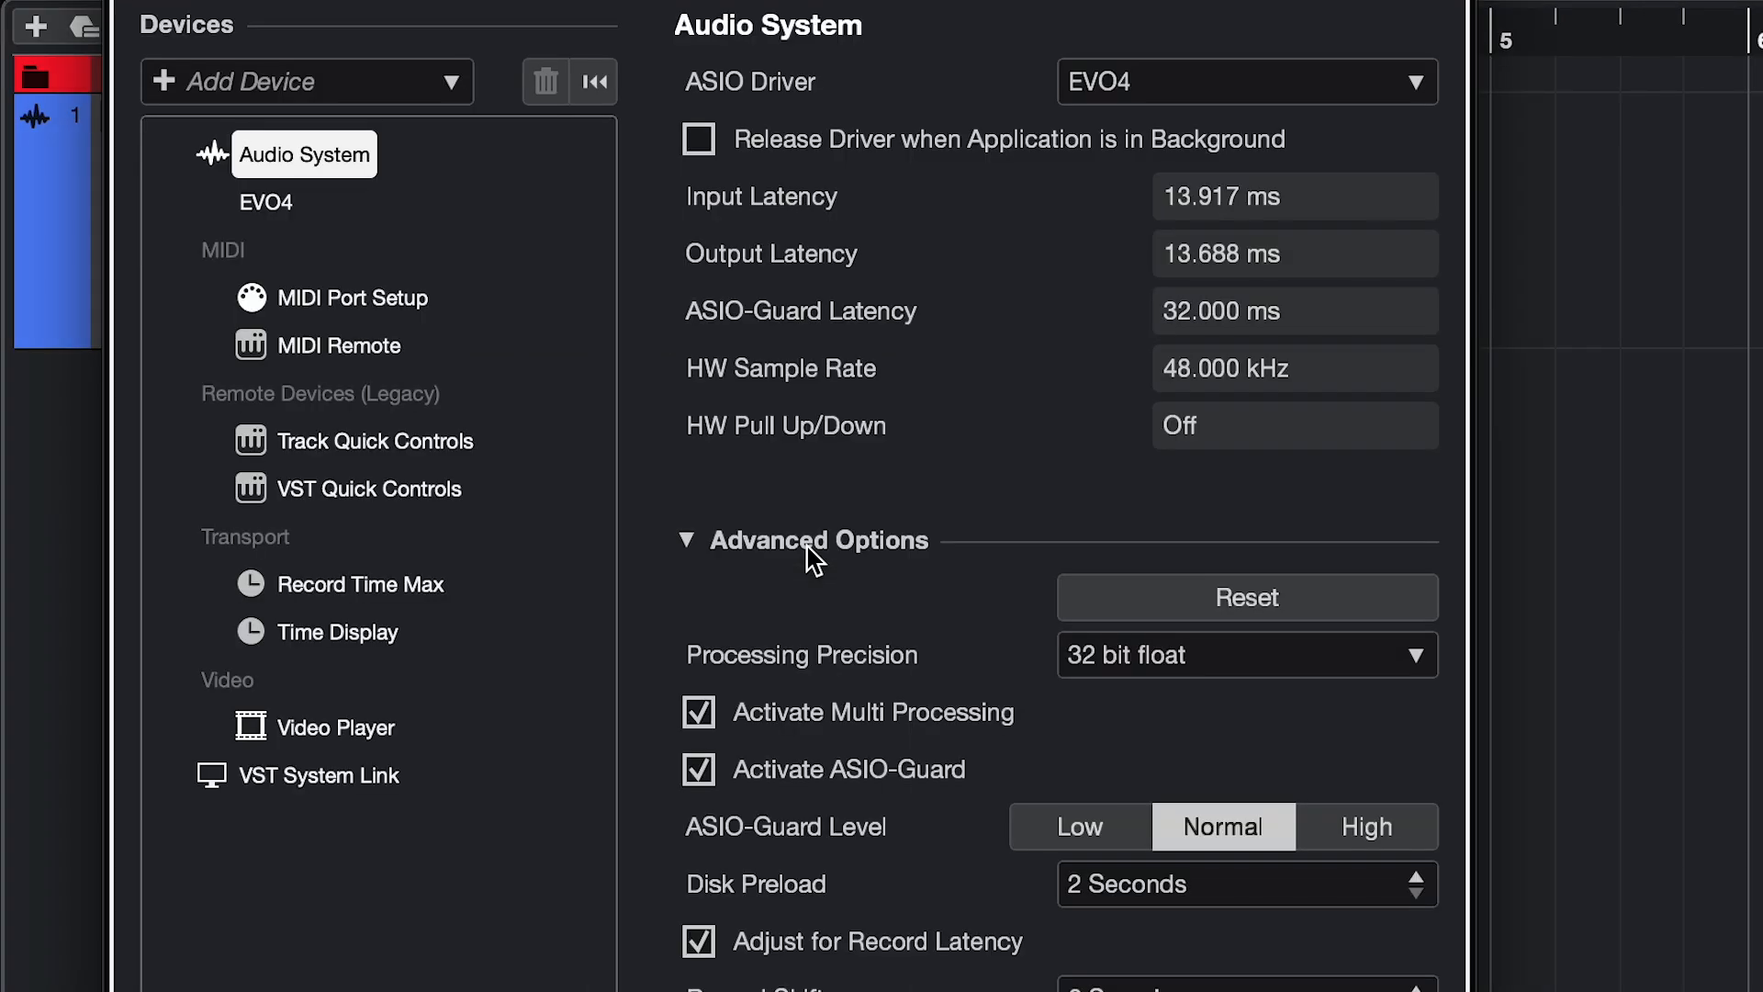
{"action": "left_click", "coordinate": [266, 206]}
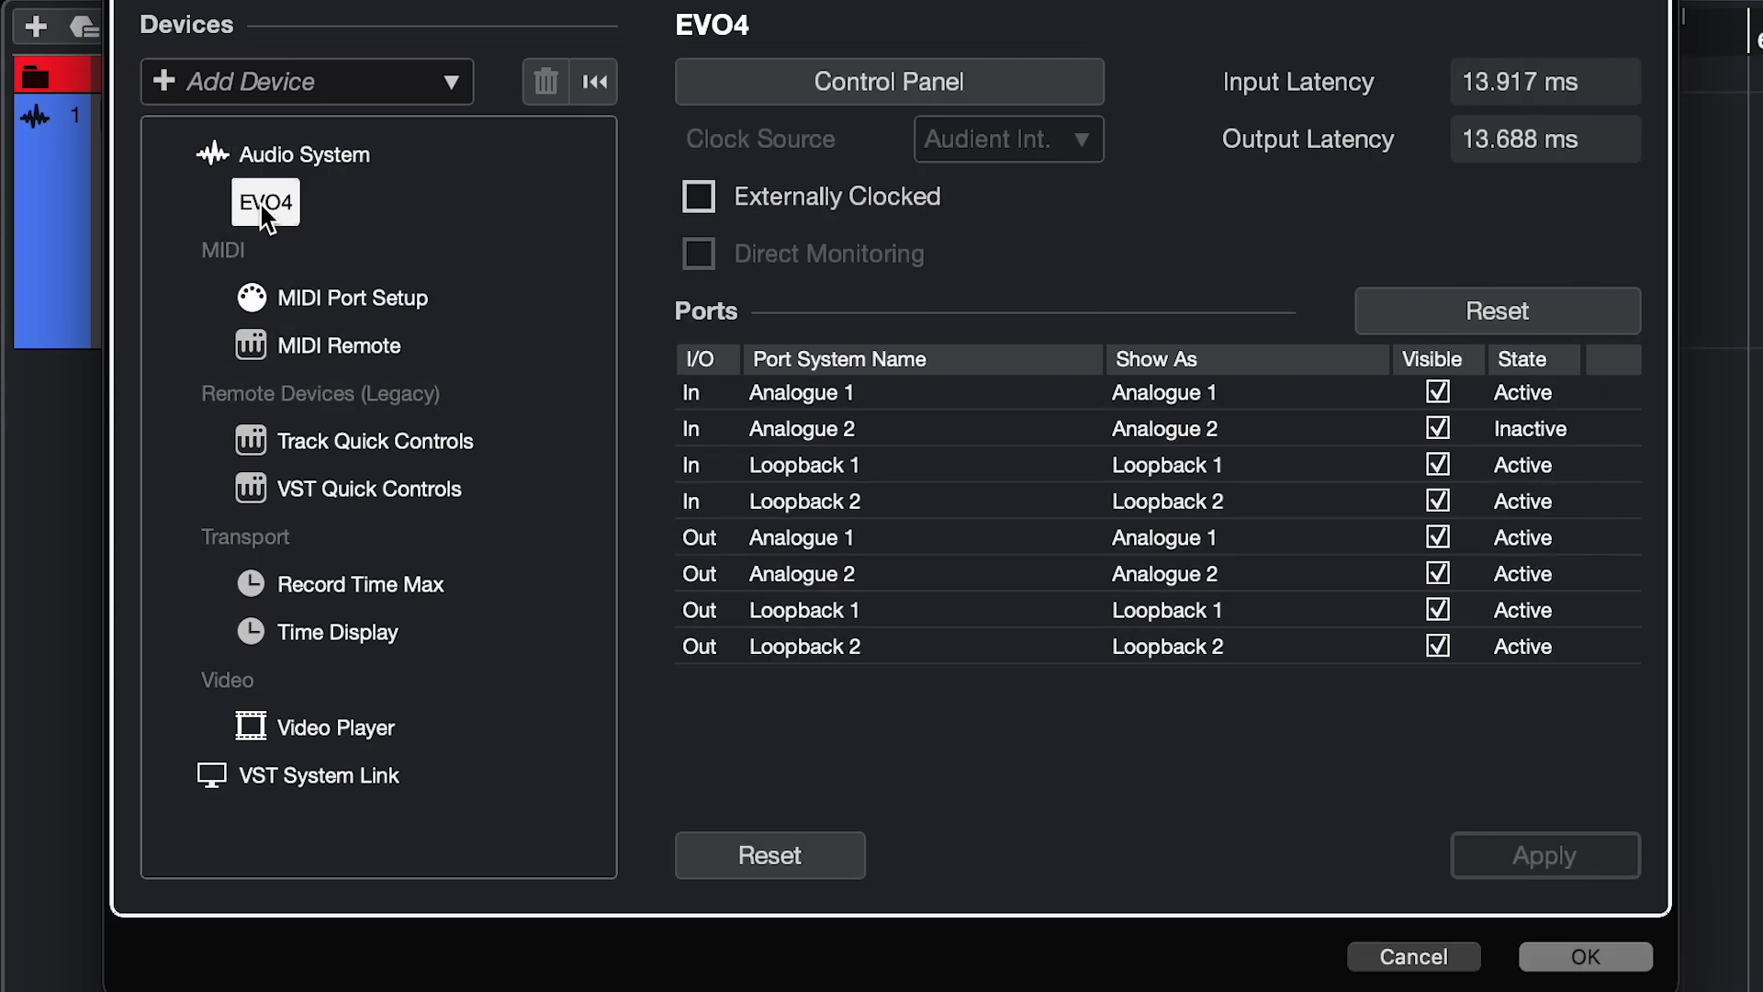
{"action": "left_click", "coordinate": [782, 86]}
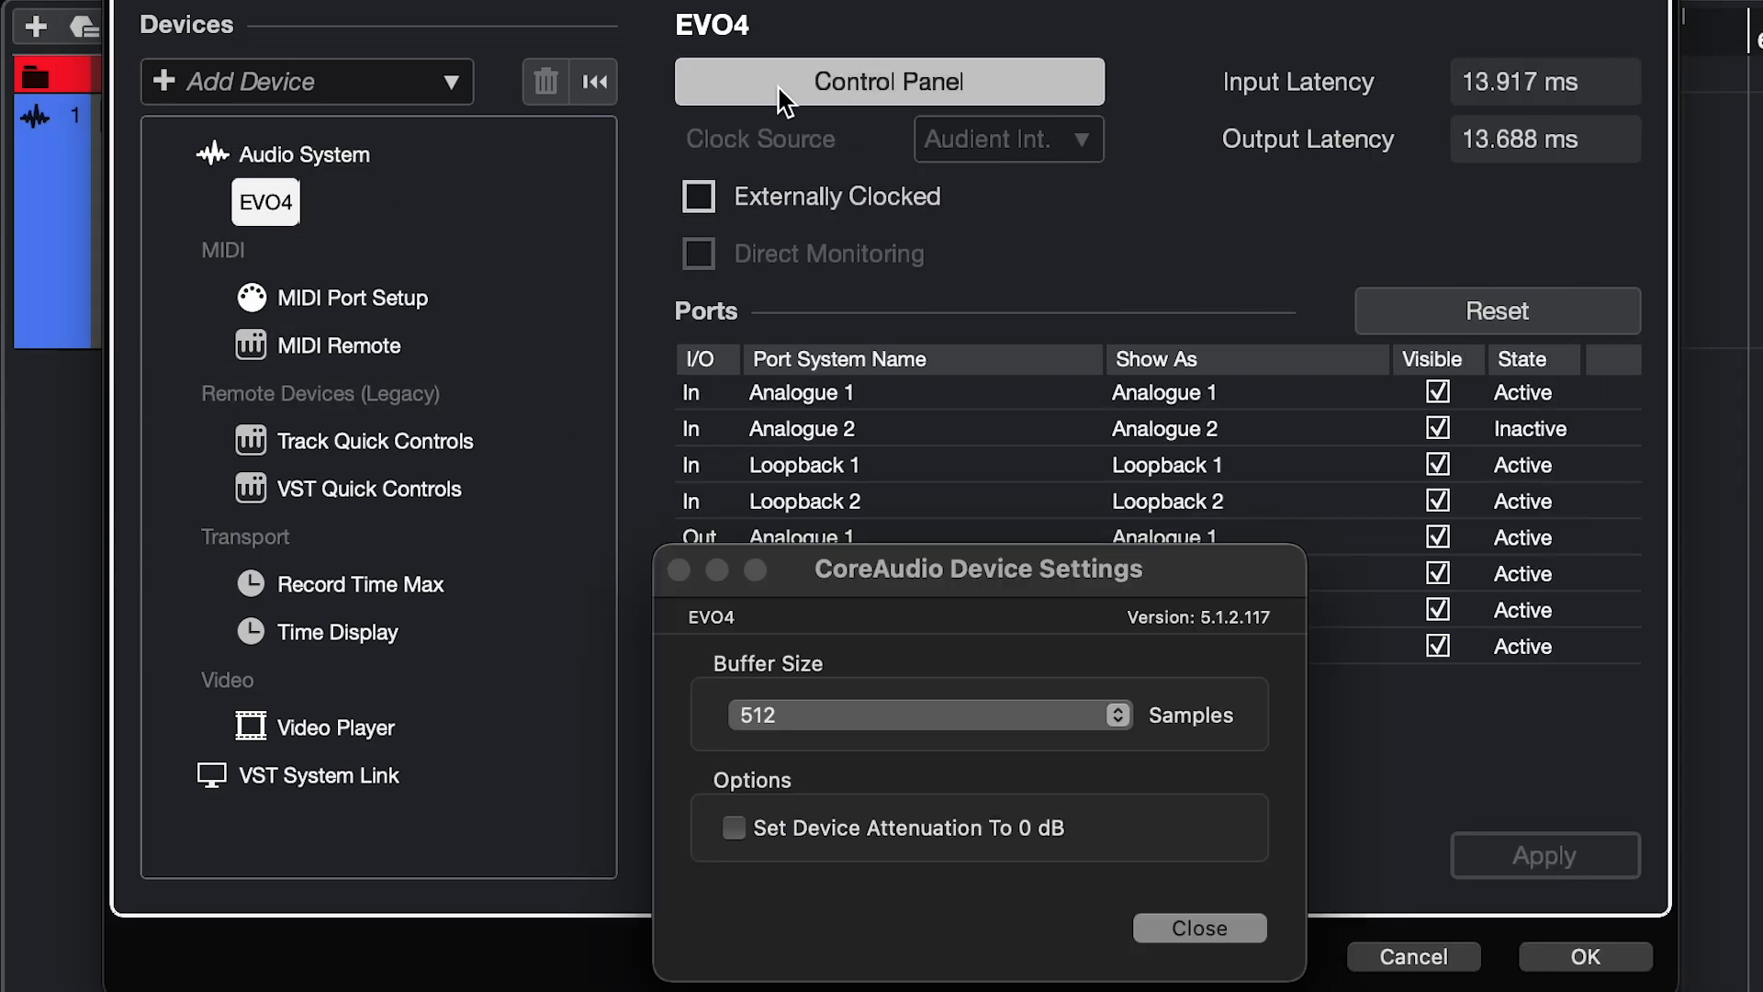
Try a buffer size of 64 samples, then set it back to 512 and close the device panel
{"action": "left_click", "coordinate": [868, 716]}
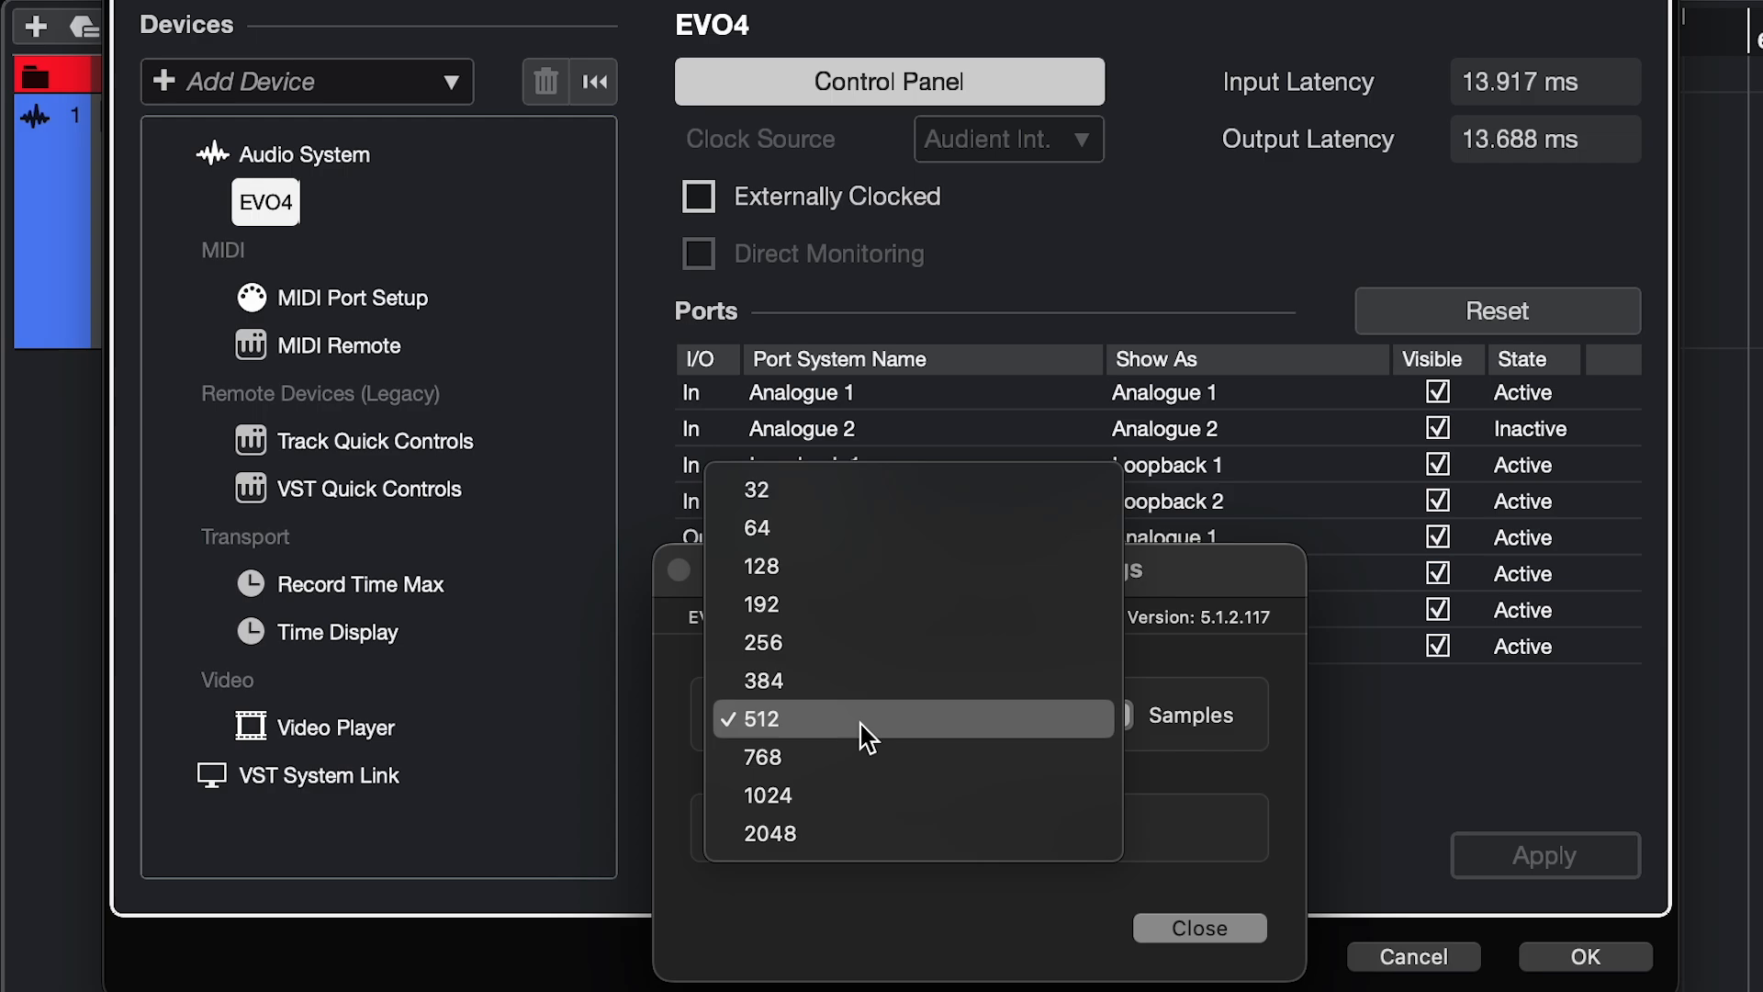
{"action": "left_click", "coordinate": [799, 528]}
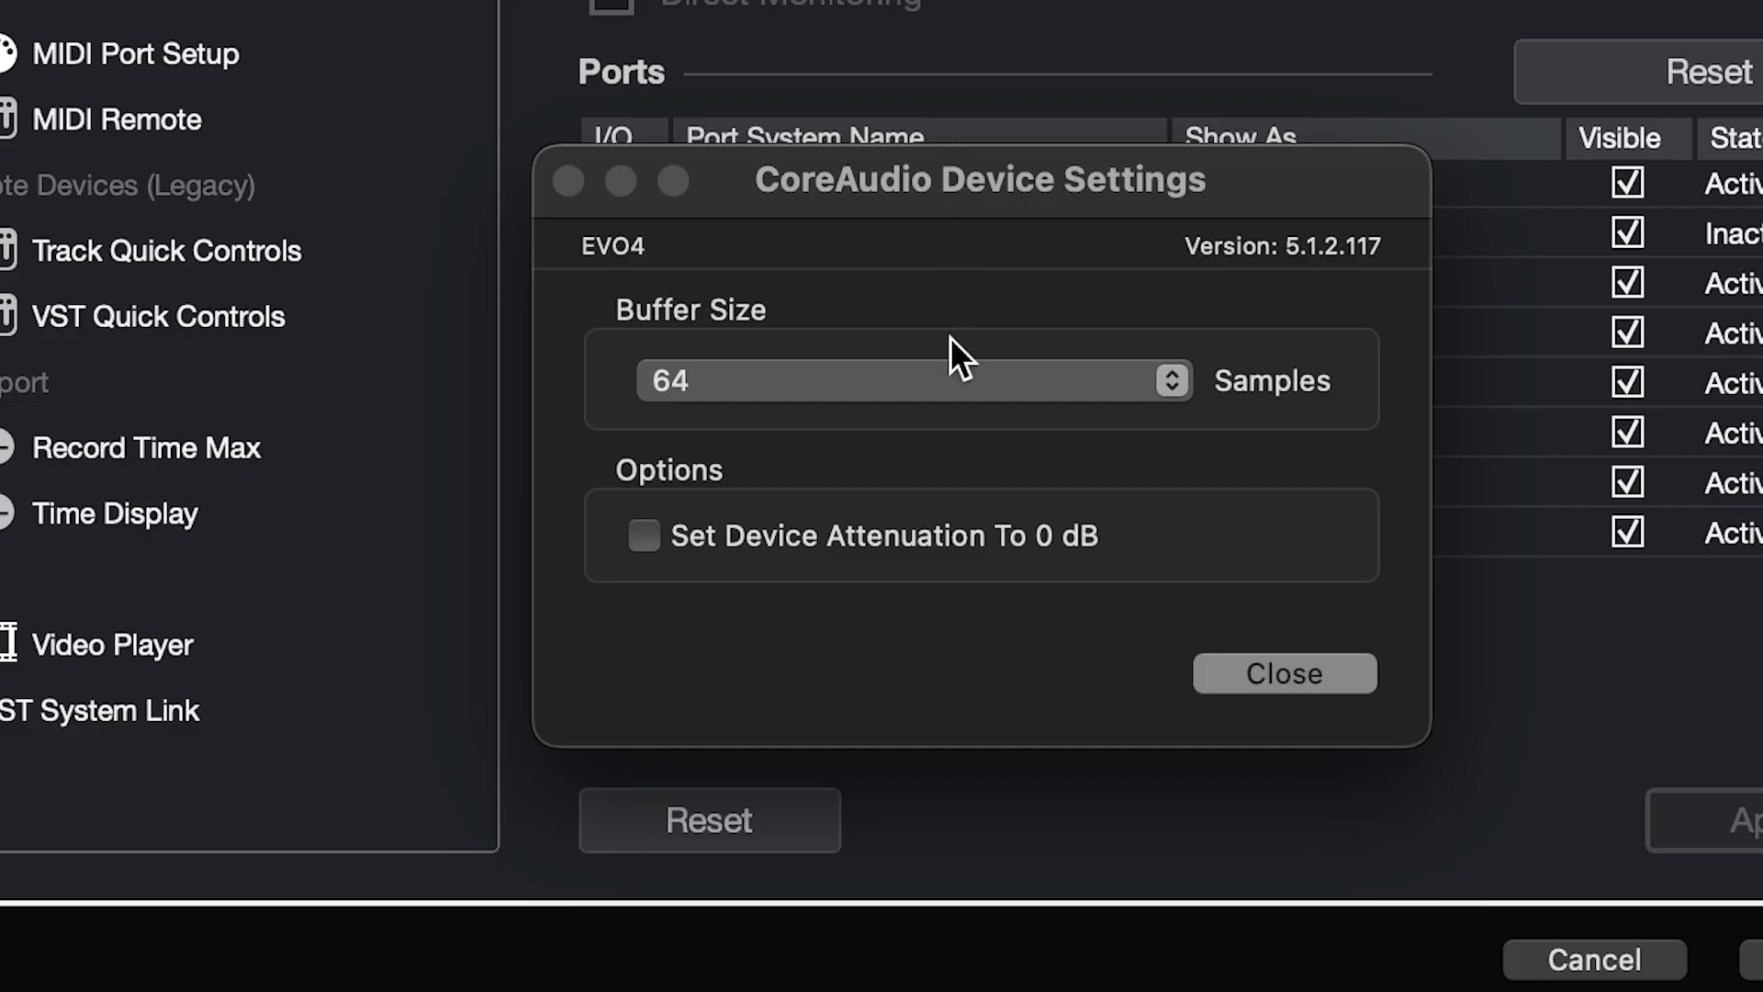
{"action": "left_click", "coordinate": [924, 380]}
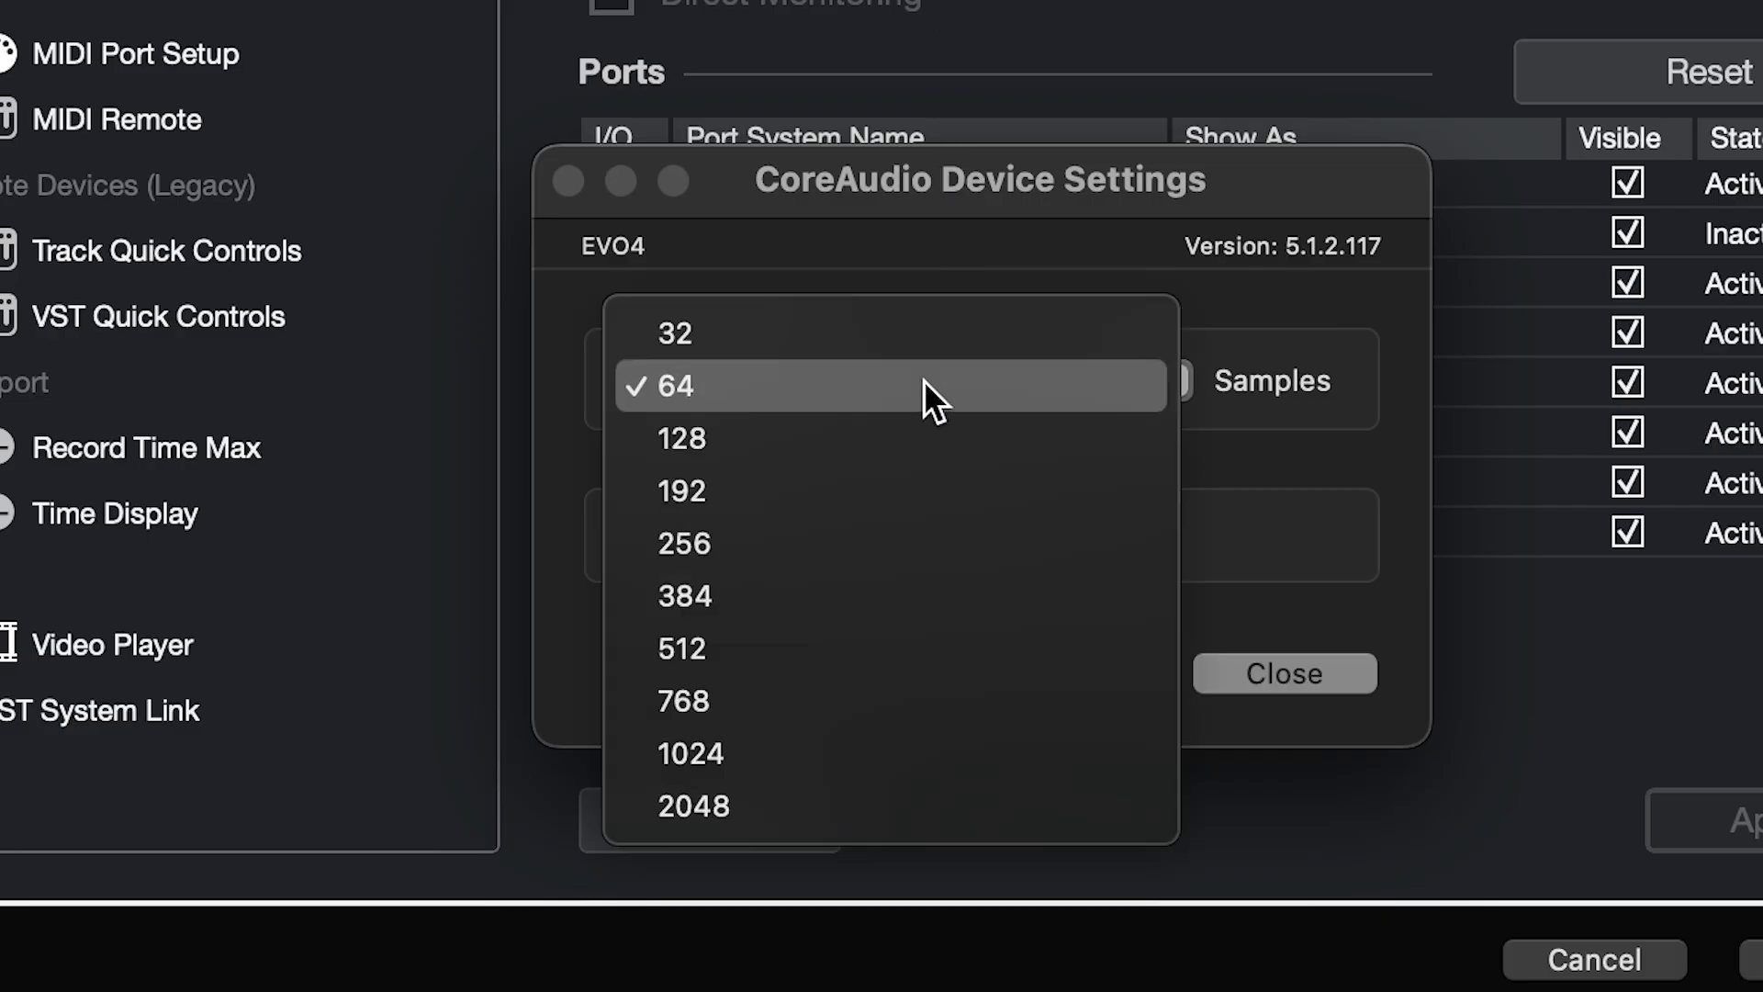
{"action": "left_click", "coordinate": [922, 652]}
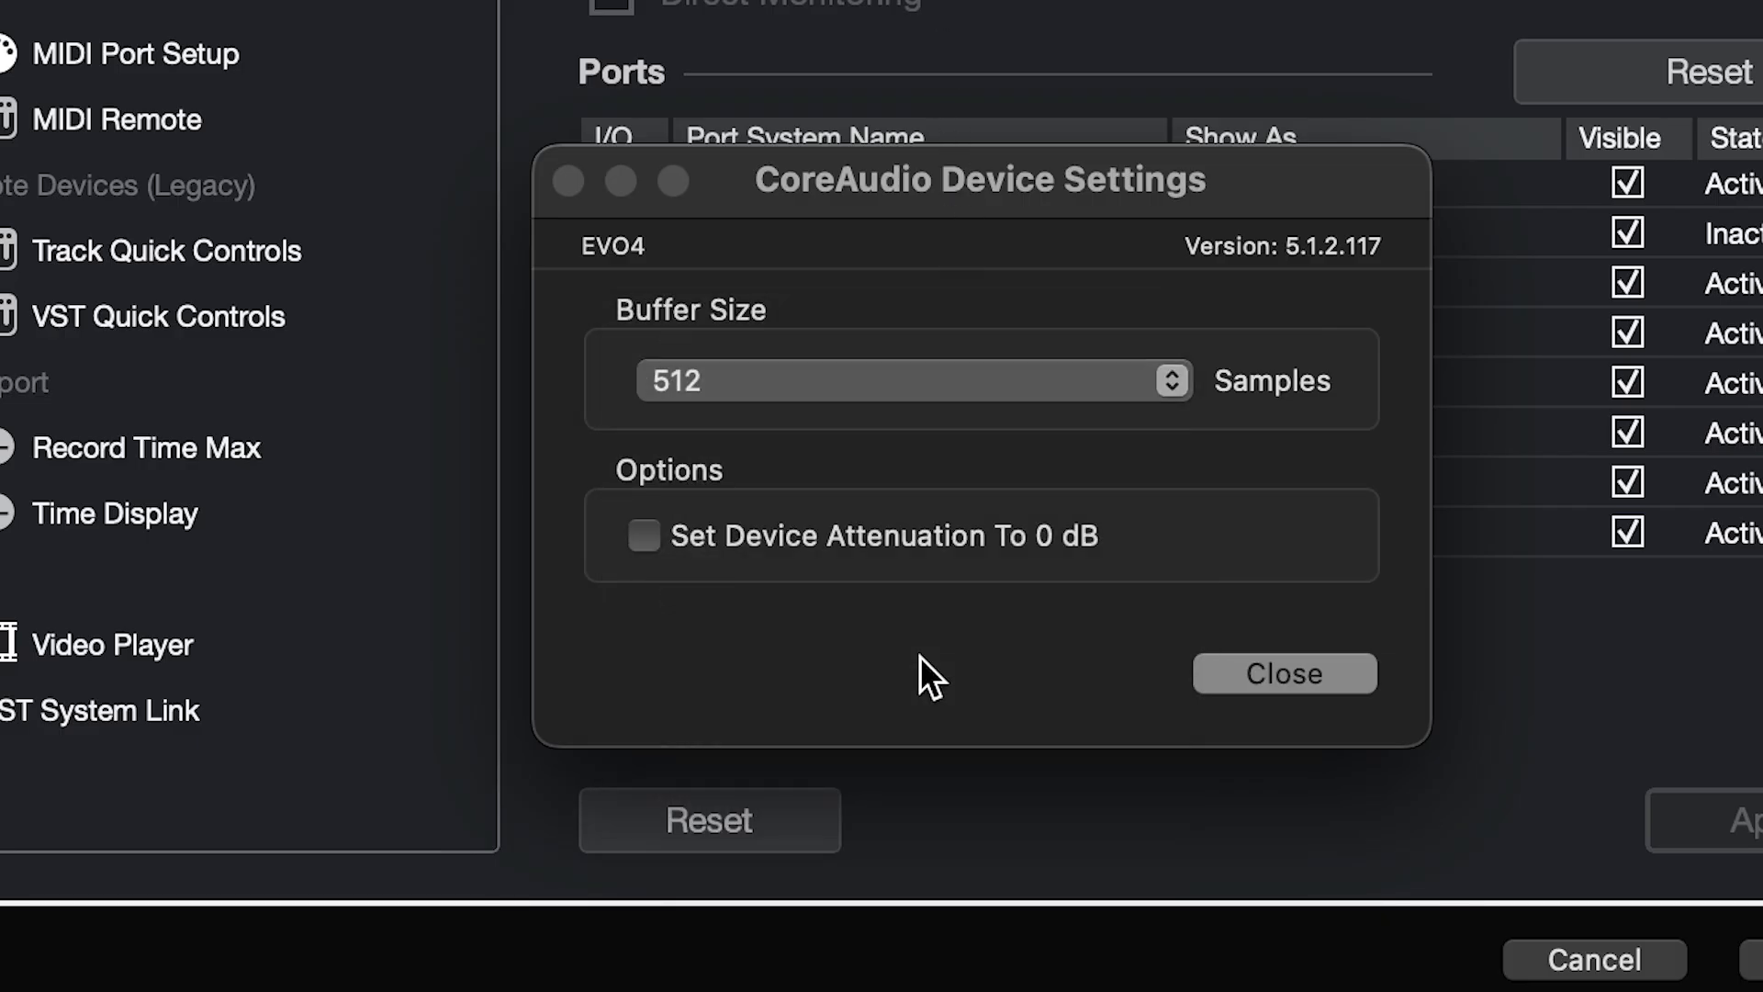
{"action": "left_click", "coordinate": [1285, 673]}
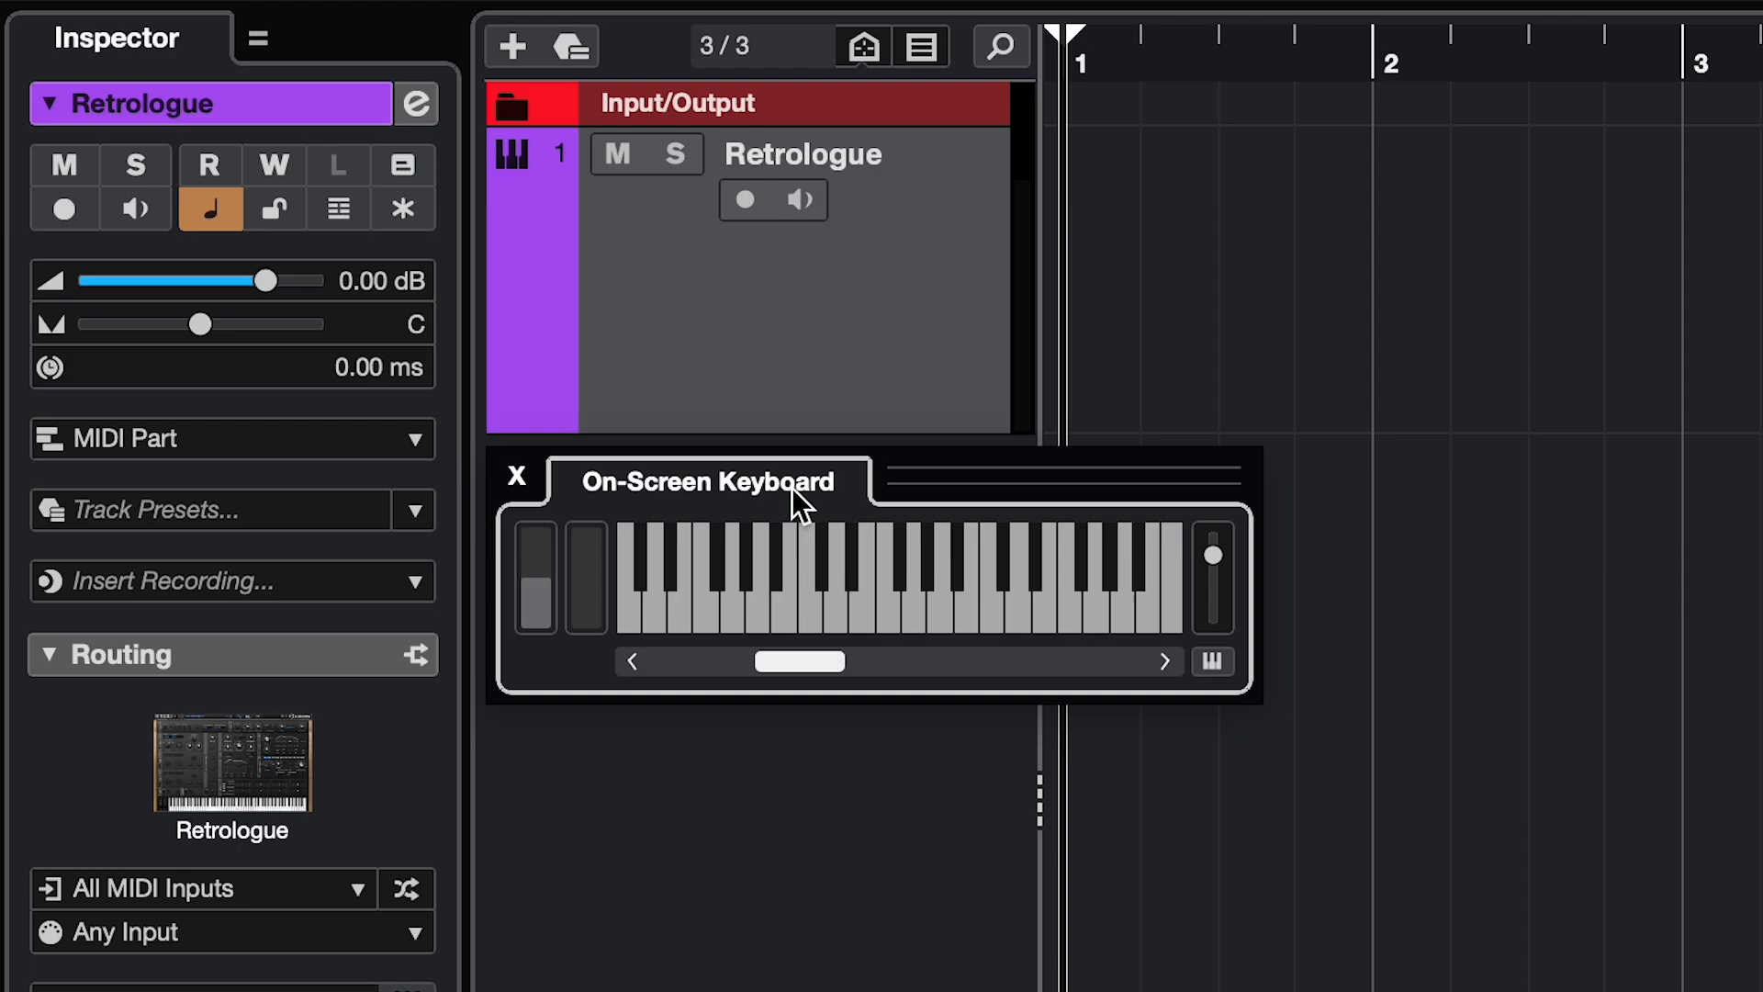
Play notes on the On-Screen Keyboard into the unarmed Retrologue track
{"action": "key", "text": "e"}
{"action": "key", "text": "r"}
{"action": "key", "text": "t"}
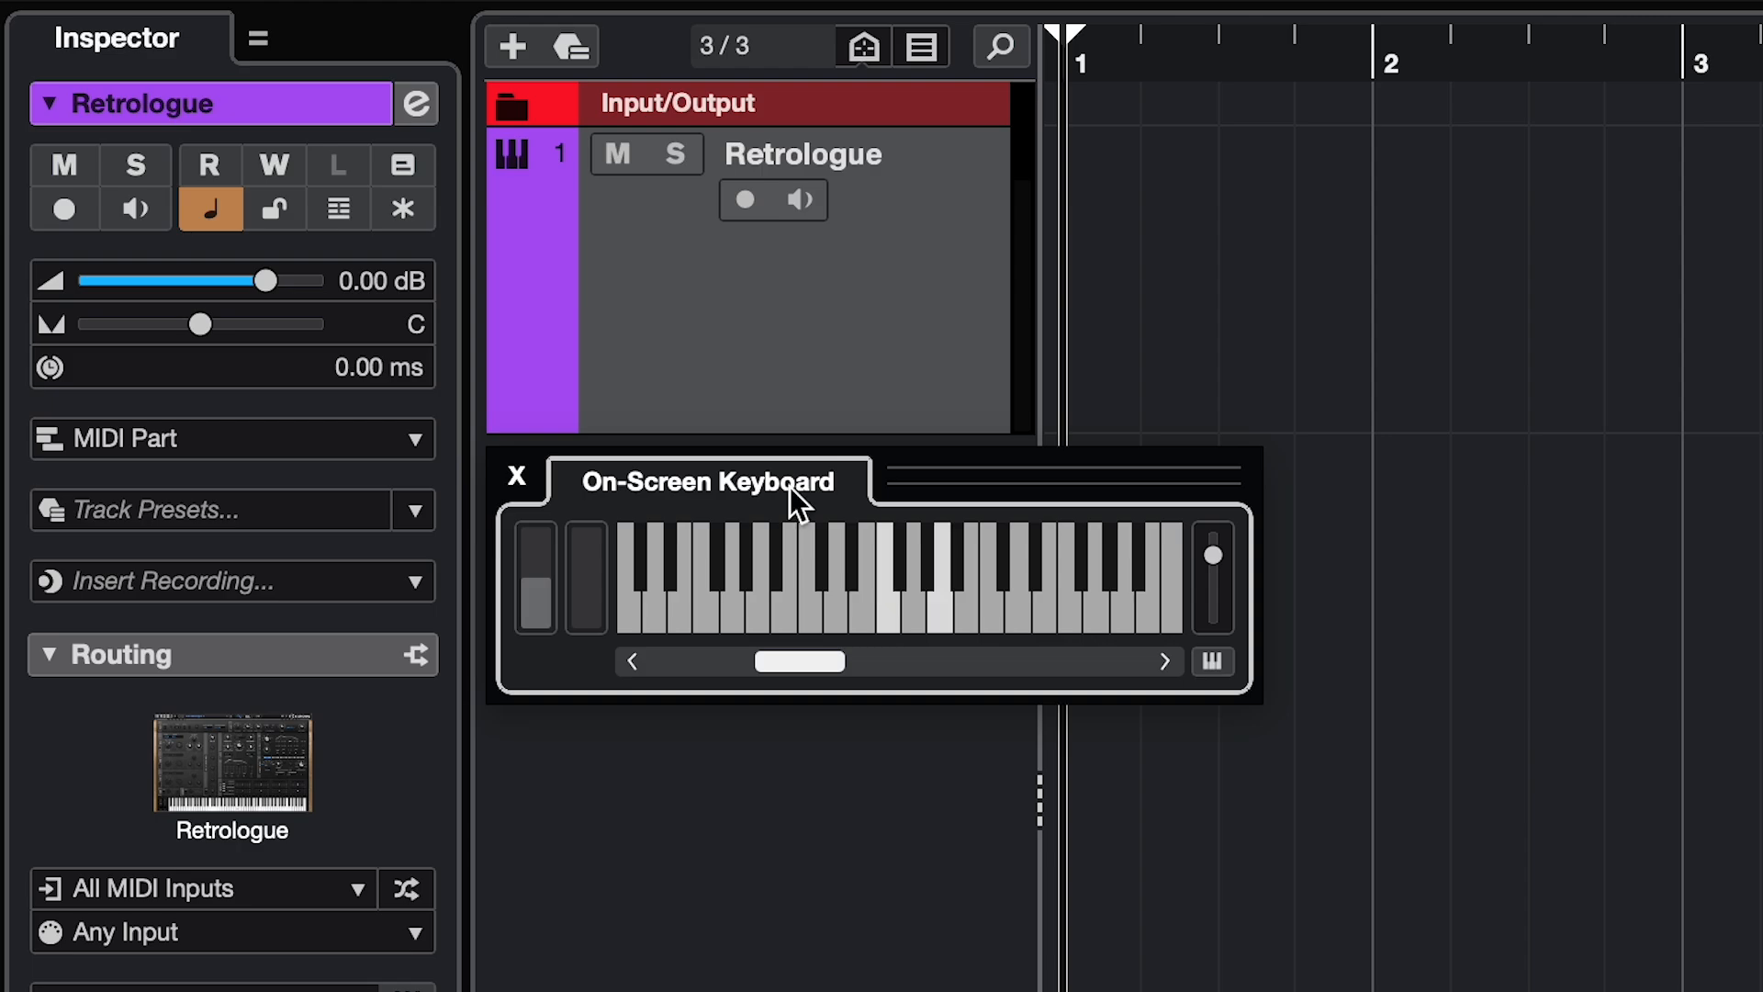
{"action": "key", "text": "y"}
{"action": "key", "text": "u"}
{"action": "key", "text": "i"}
{"action": "key", "text": "p"}
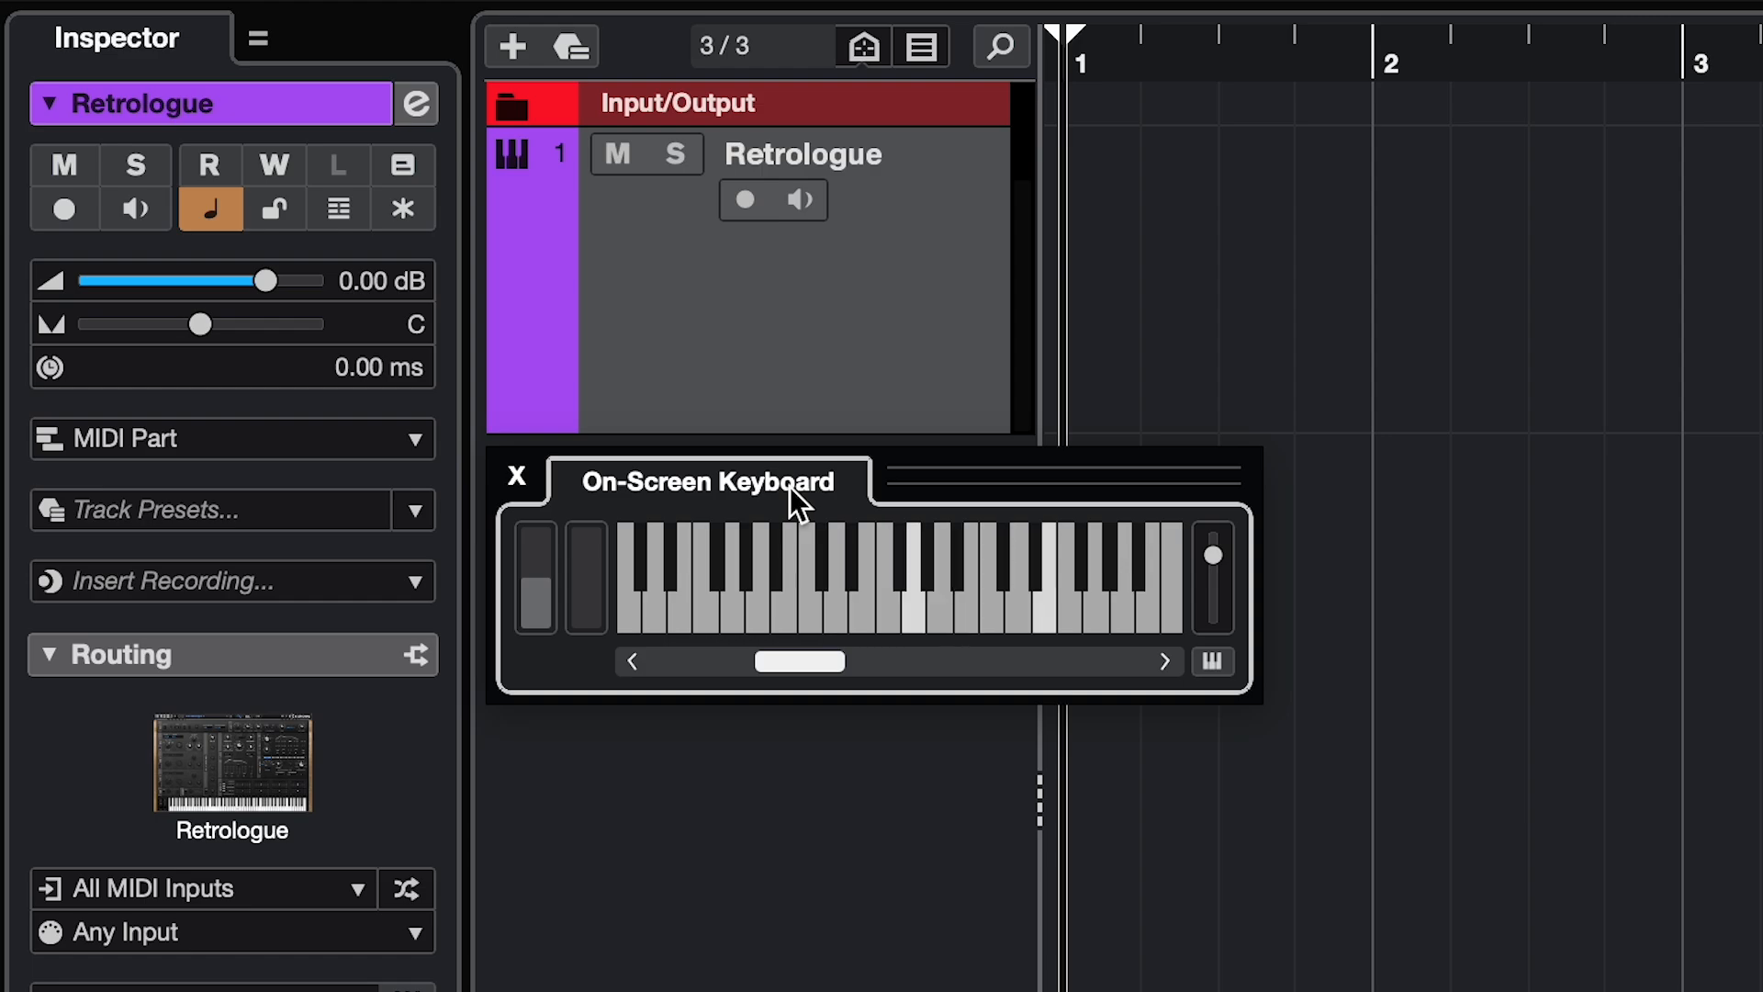
{"action": "key", "text": "o"}
{"action": "key", "text": "p"}
{"action": "key", "text": "y"}
Record-enable the Retrologue track and play notes through it again
{"action": "left_click", "coordinate": [748, 201]}
{"action": "key", "text": "y"}
{"action": "key", "text": "u"}
{"action": "key", "text": "i"}
{"action": "key", "text": "t"}
{"action": "key", "text": "u"}
{"action": "key", "text": "i"}
{"action": "key", "text": "o"}
{"action": "key", "text": "t"}
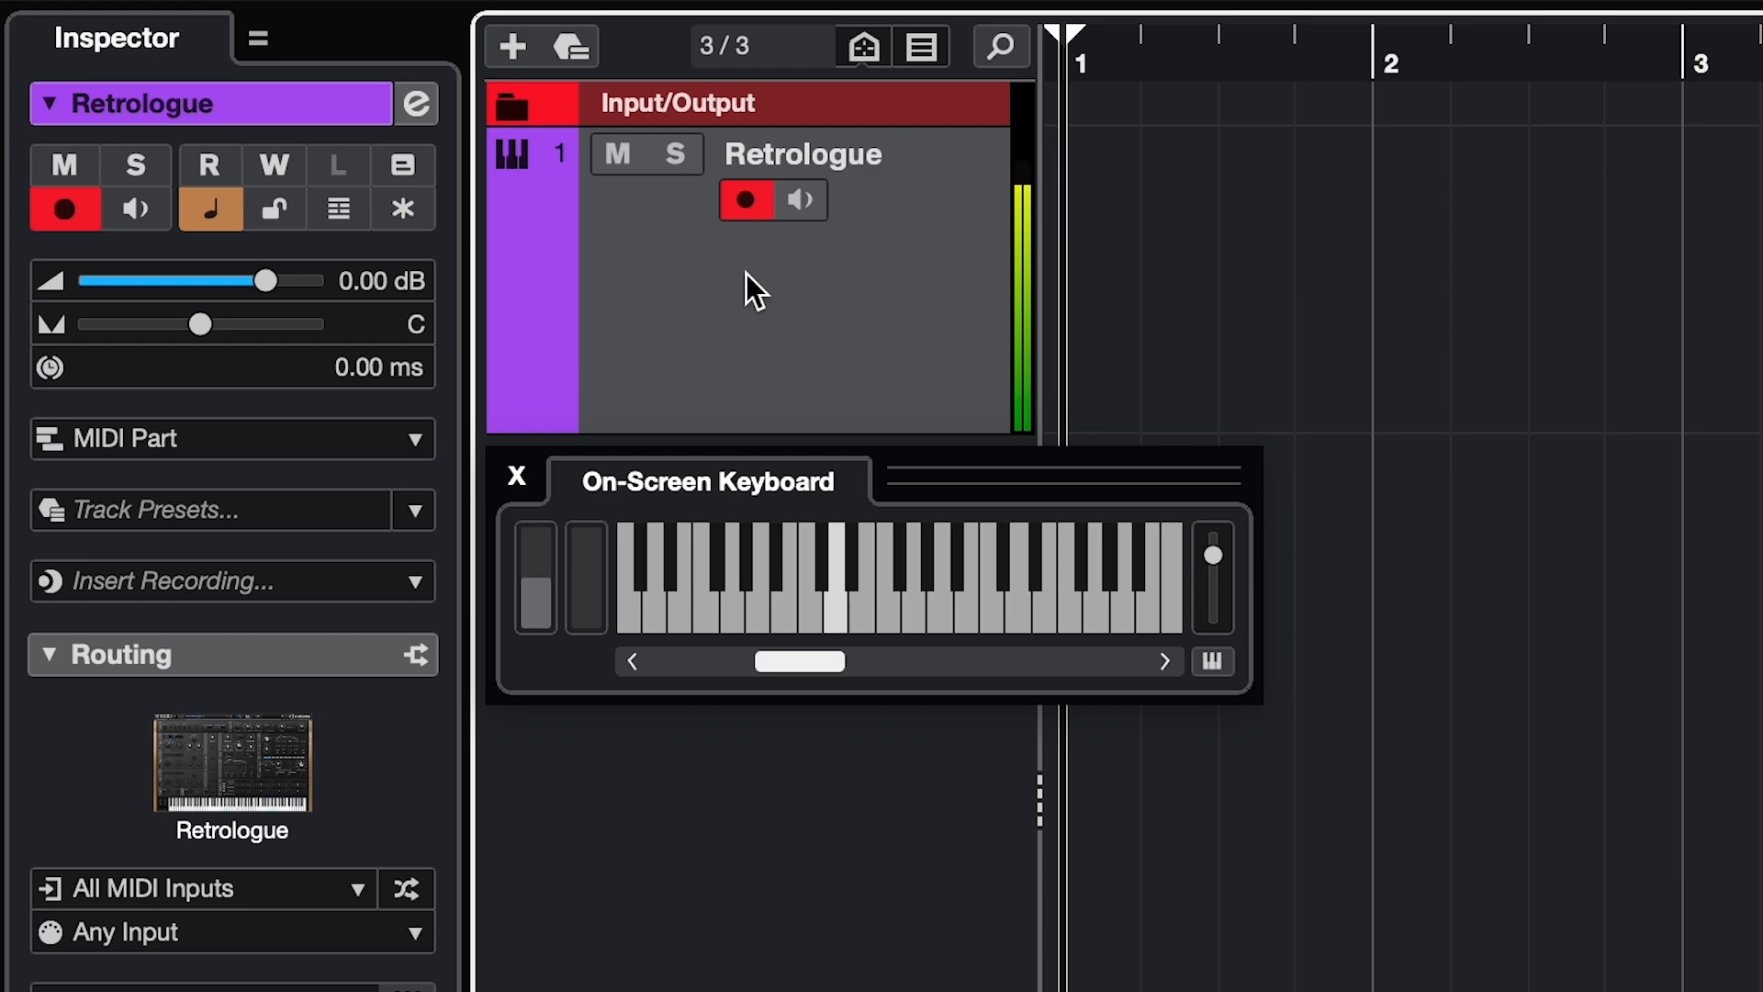
{"action": "key", "text": "u"}
{"action": "key", "text": "y"}
{"action": "key", "text": "i"}
{"action": "key", "text": "i"}
{"action": "key", "text": "o"}
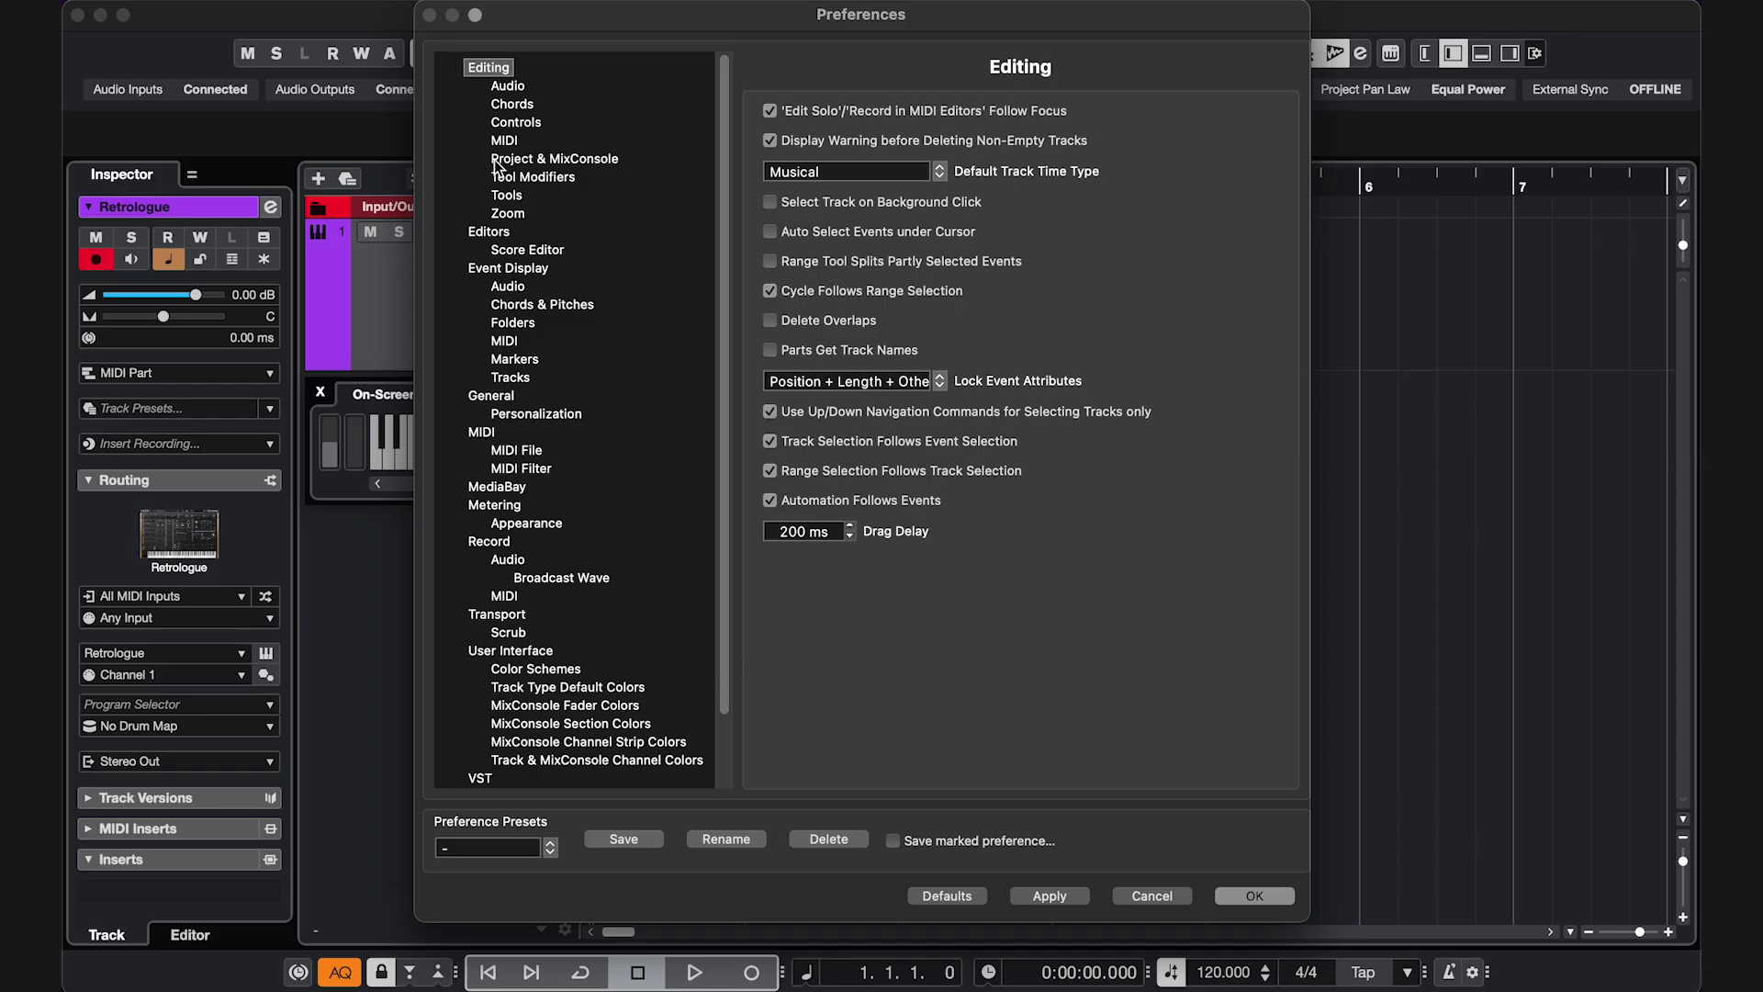
In Project & MixConsole preferences, enable record on selected audio and MIDI tracks
{"action": "left_click", "coordinate": [524, 159]}
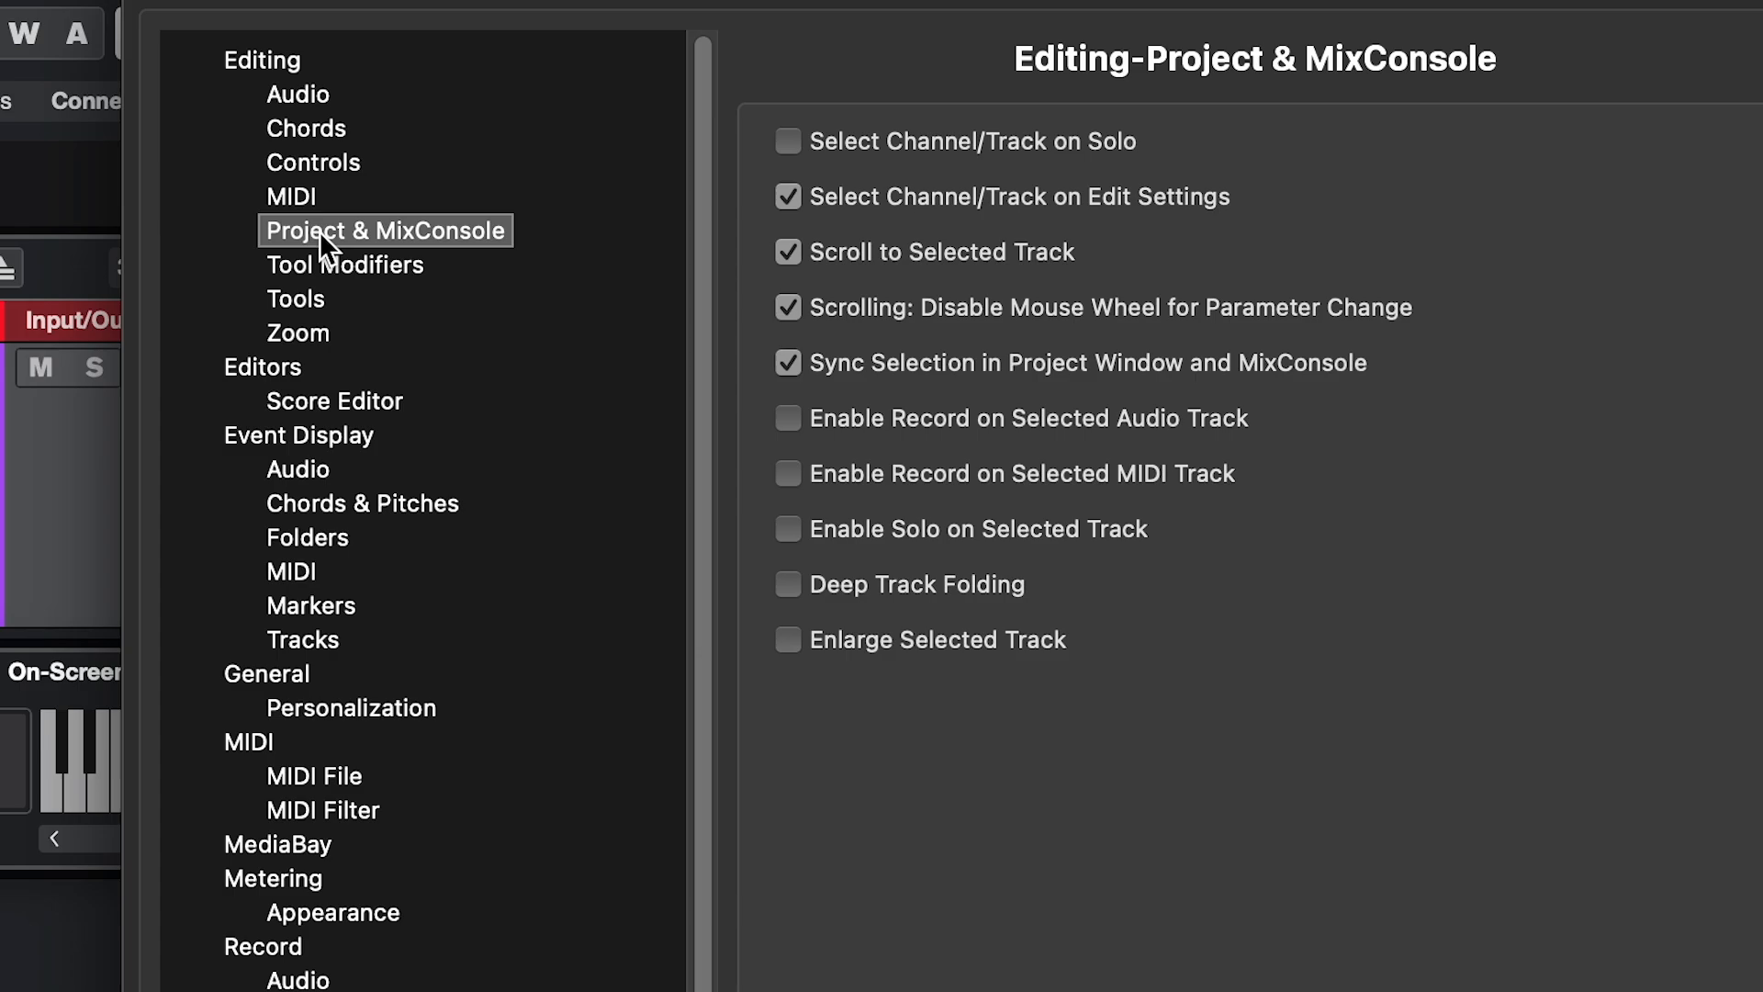
{"action": "left_click", "coordinate": [786, 418]}
{"action": "left_click", "coordinate": [786, 472]}
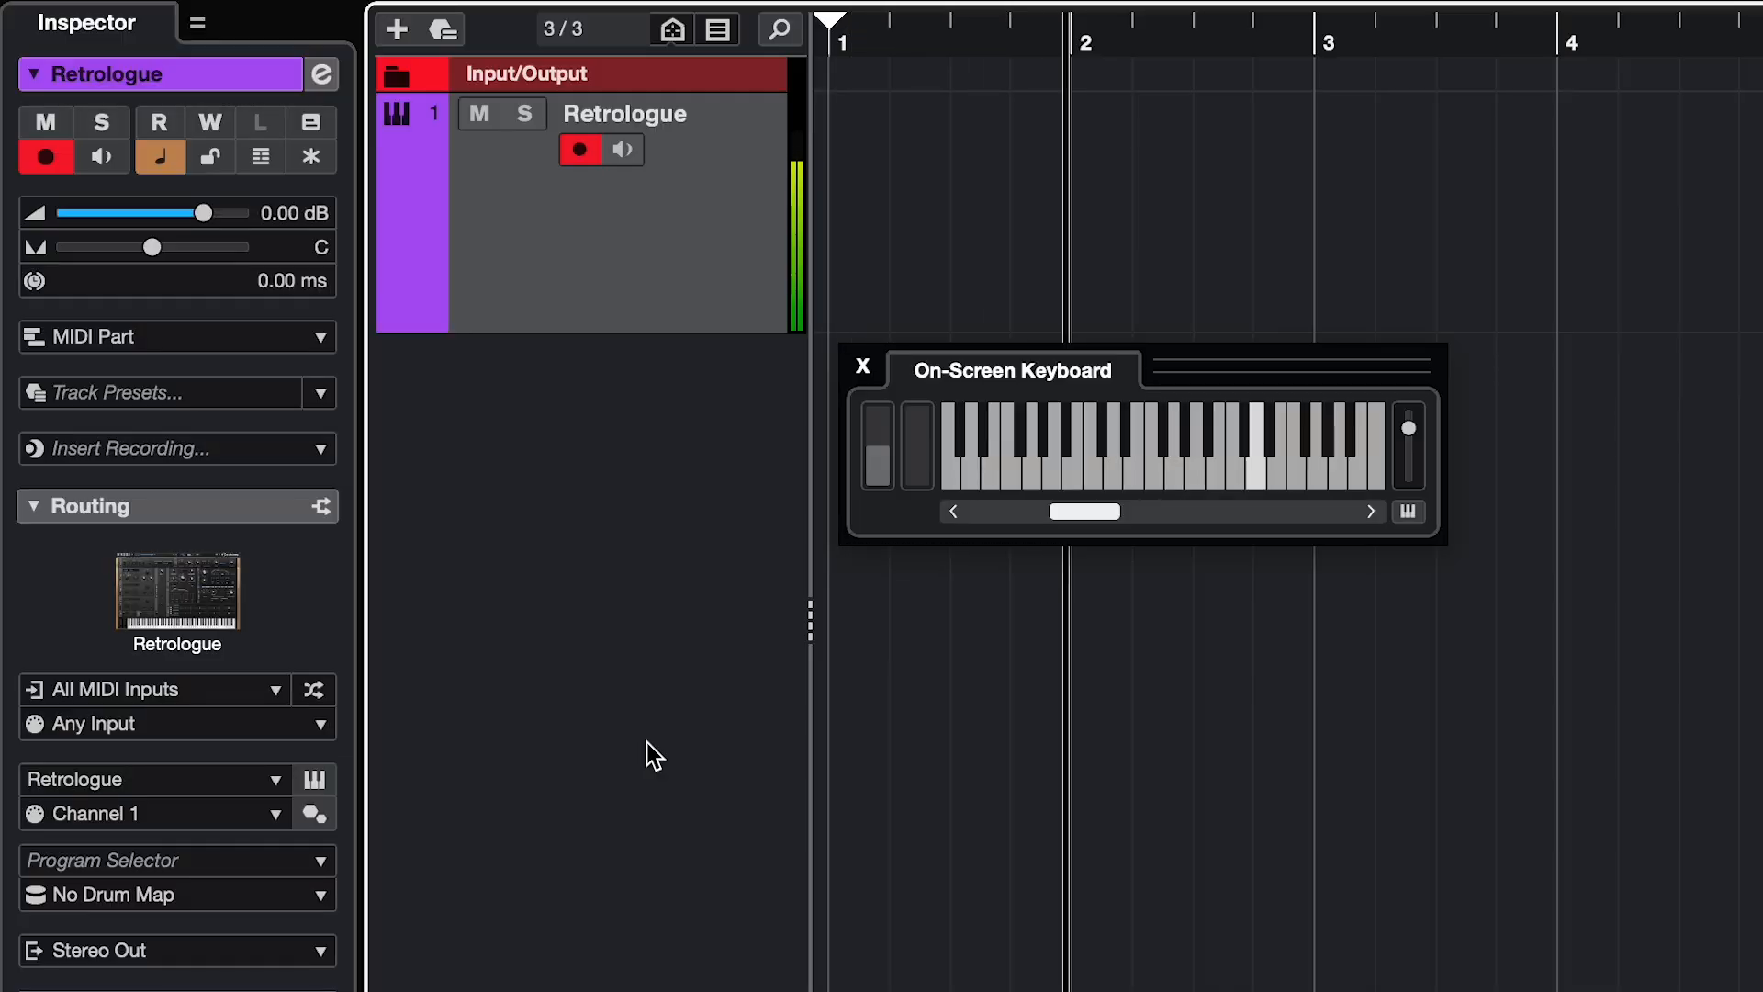
Deselect the track, return to start, and insert the earlier notes as a linear retrospective recording
{"action": "left_click", "coordinate": [646, 743]}
{"action": "key", "text": "KP_Decimal"}
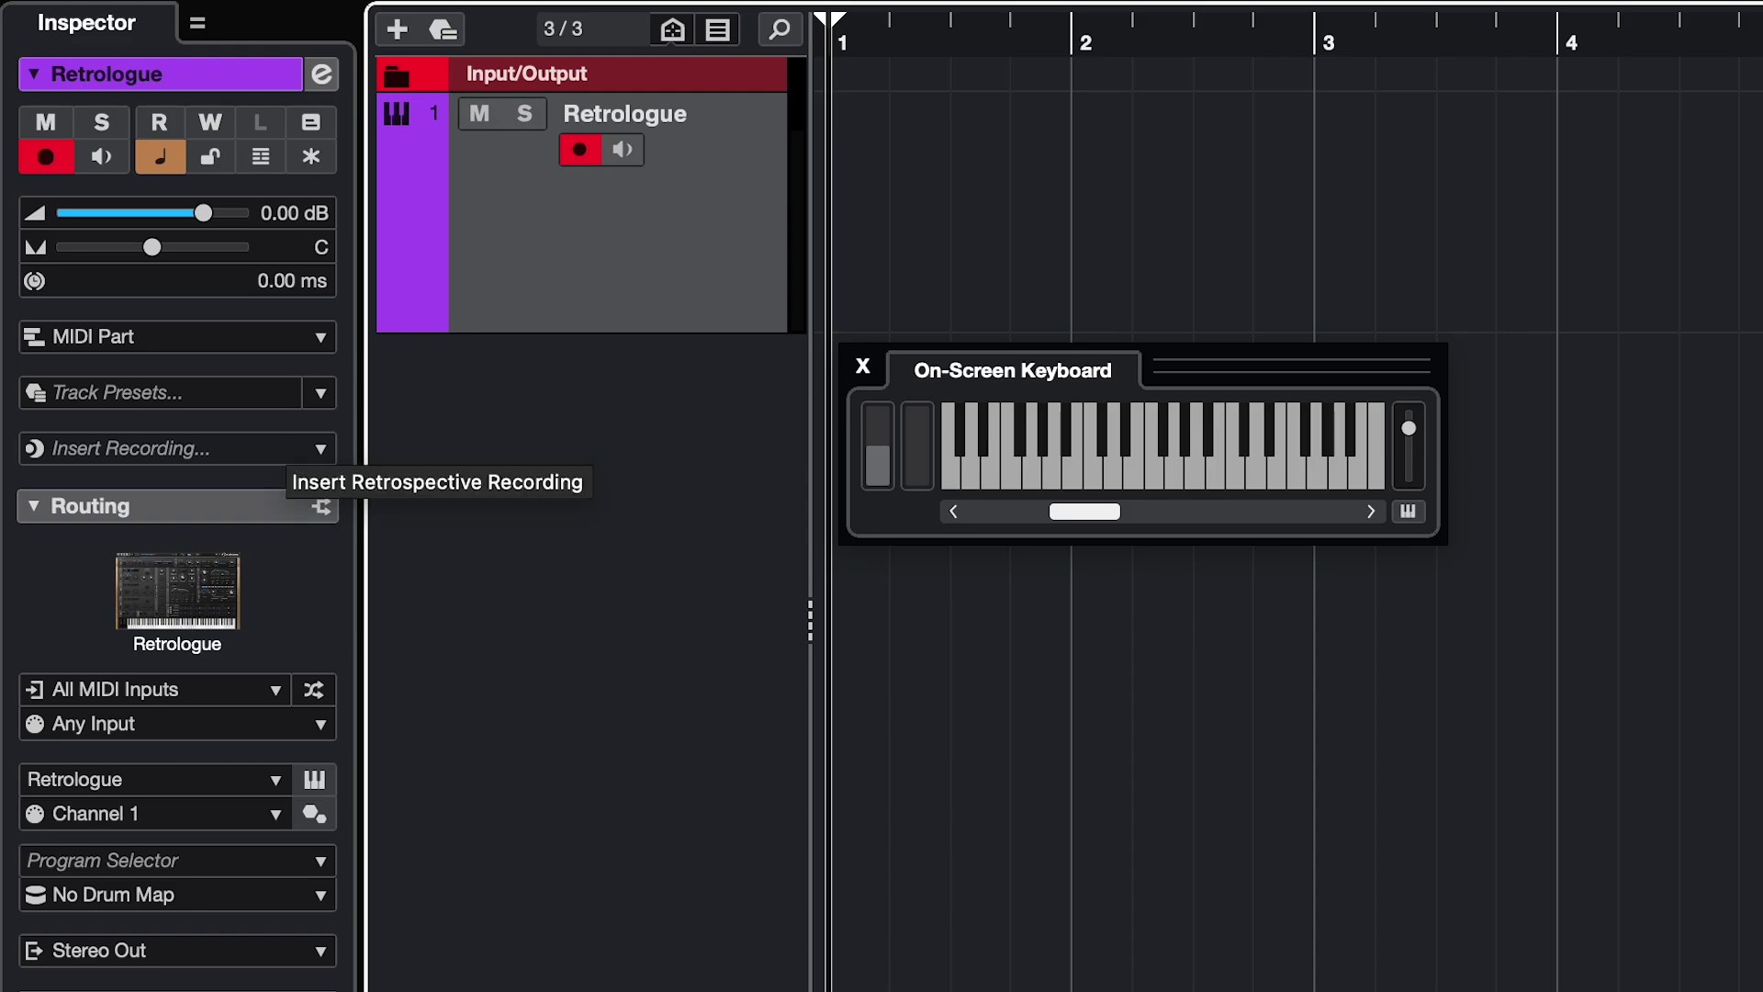
{"action": "left_click", "coordinate": [289, 445]}
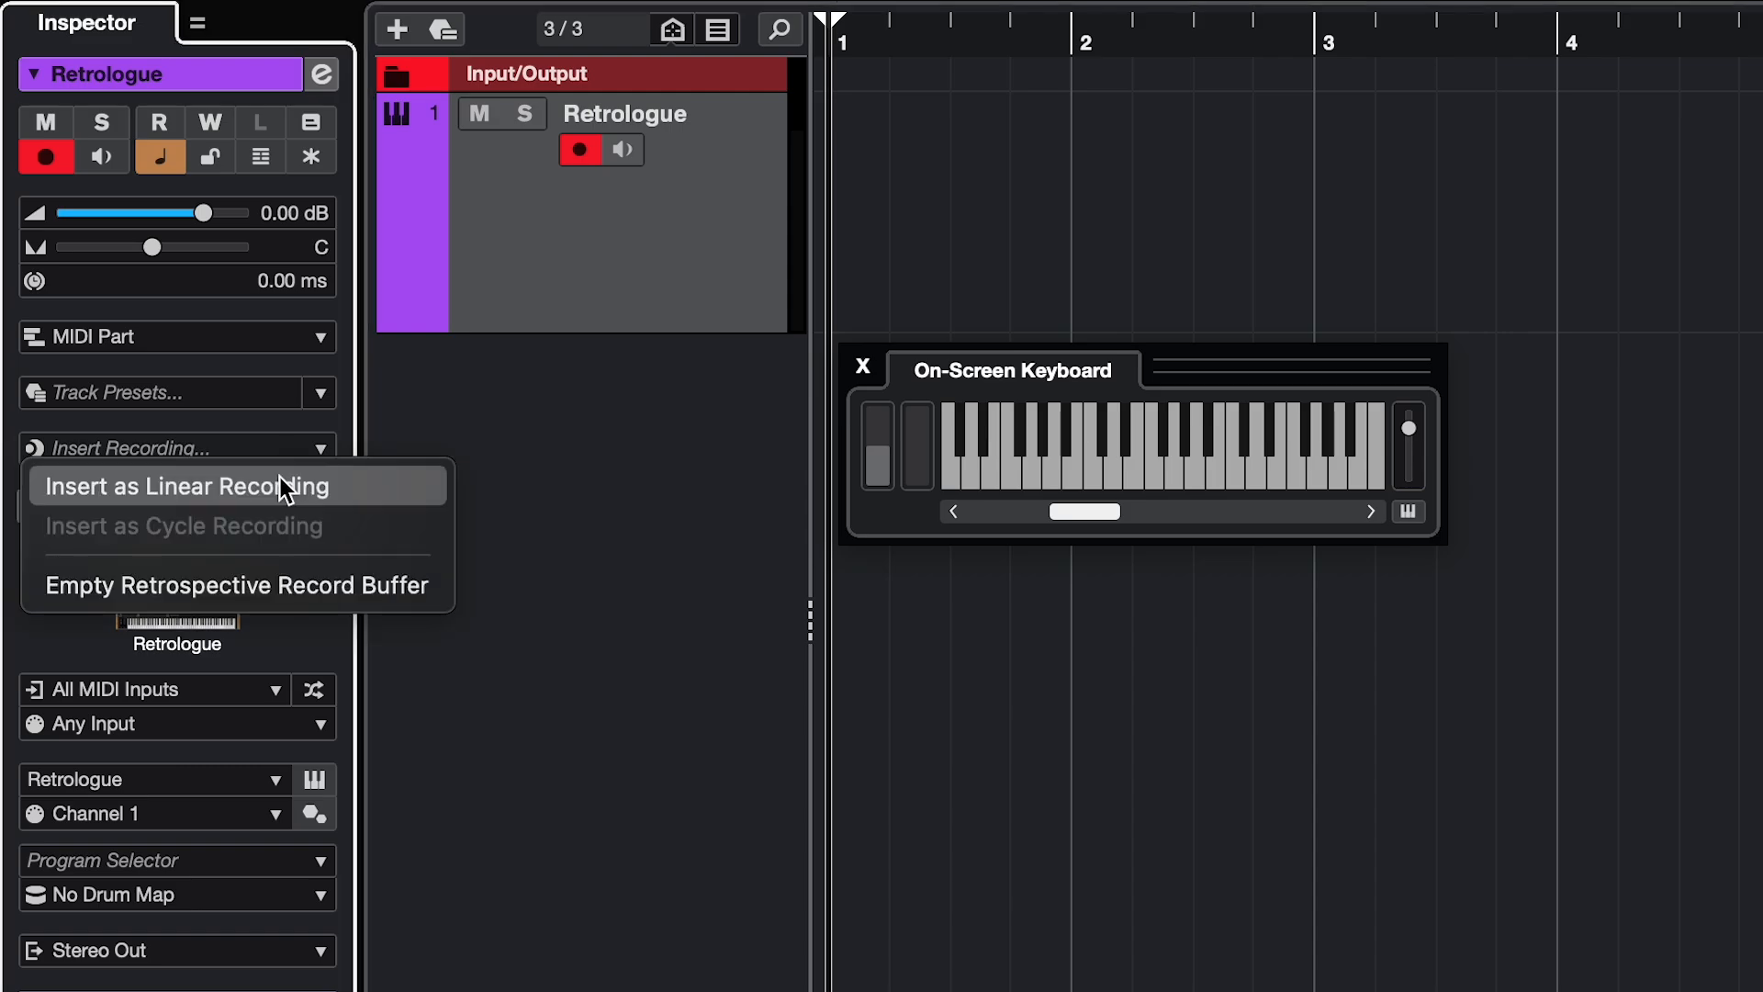
{"action": "left_click", "coordinate": [276, 485]}
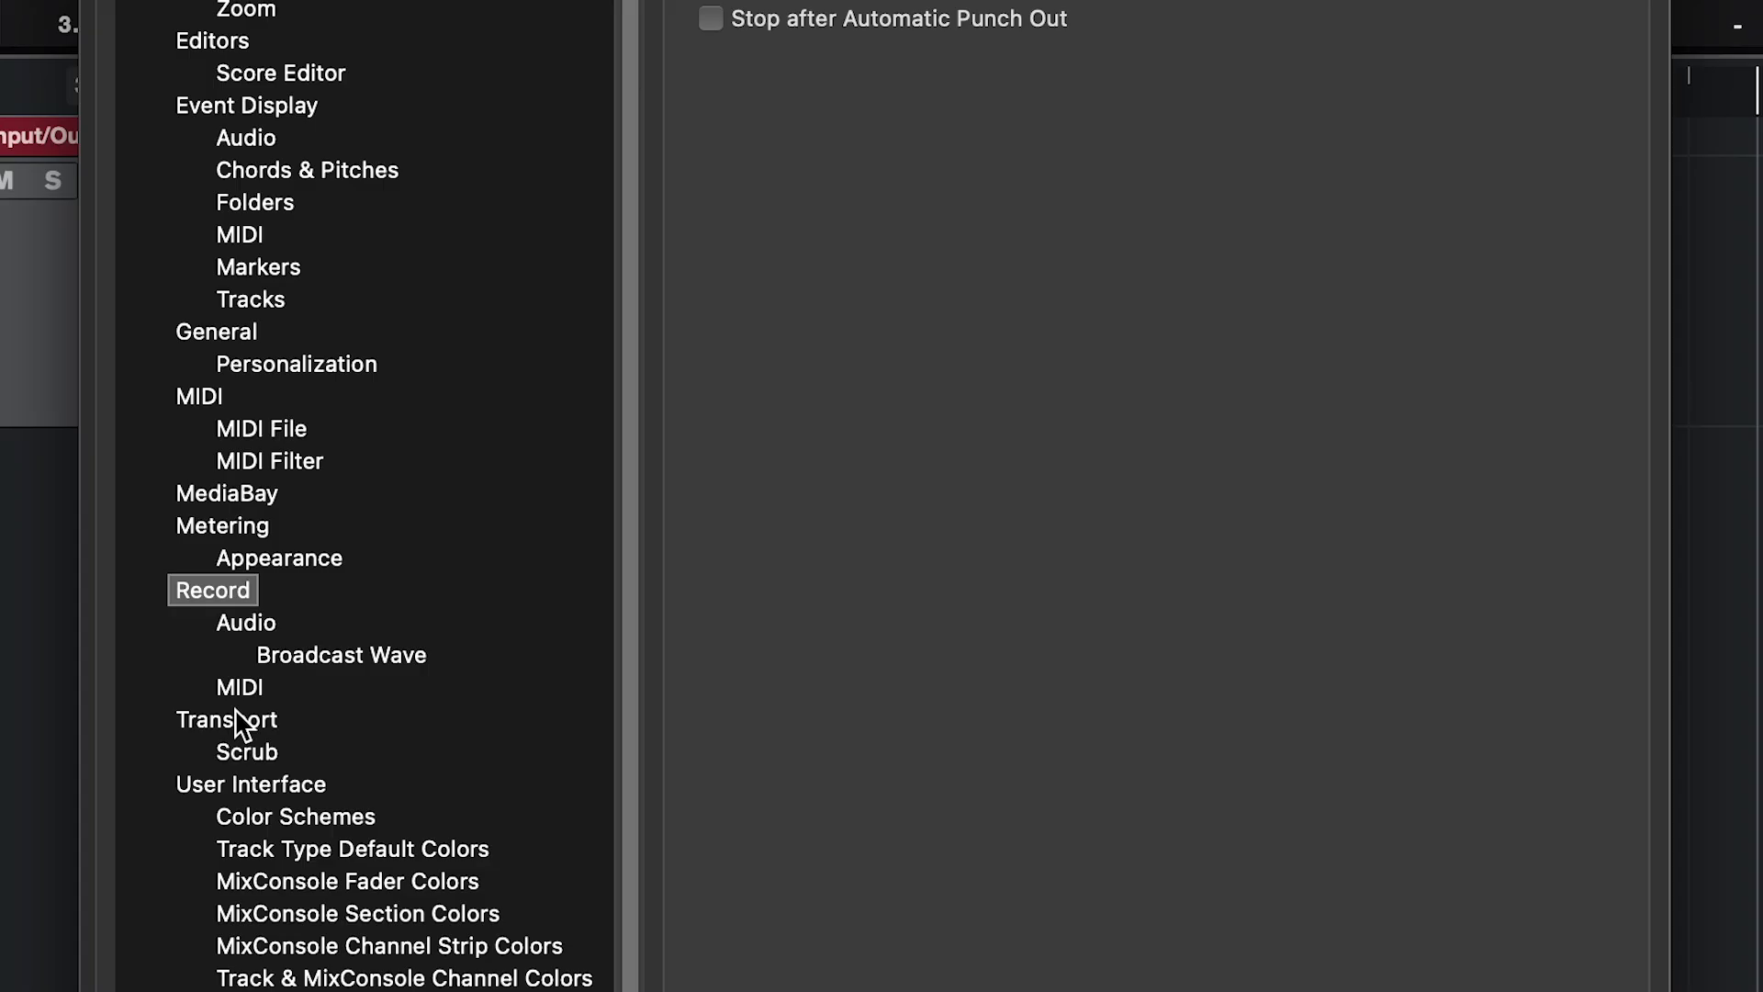
Show the Record > MIDI preferences and select the retrospective buffer size value
{"action": "left_click", "coordinate": [239, 686]}
{"action": "double_click", "coordinate": [766, 131]}
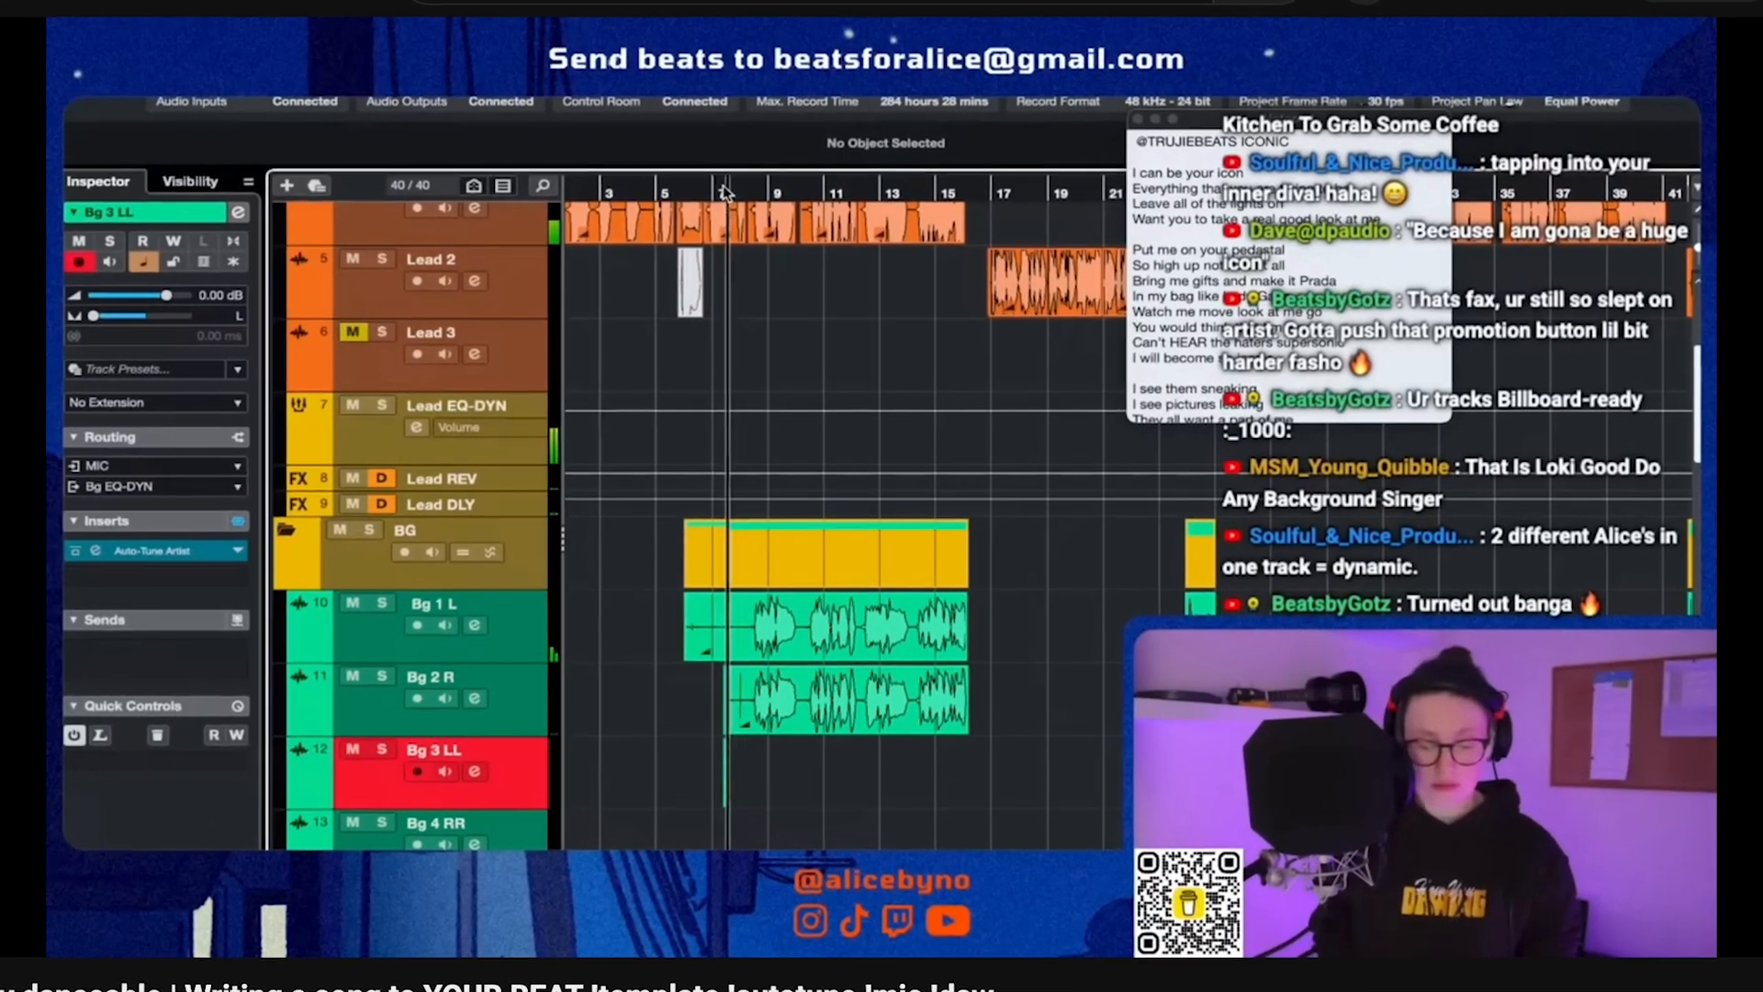
Move the playhead to around bar 5 in the multi-track vocal project
{"action": "left_click", "coordinate": [723, 200]}
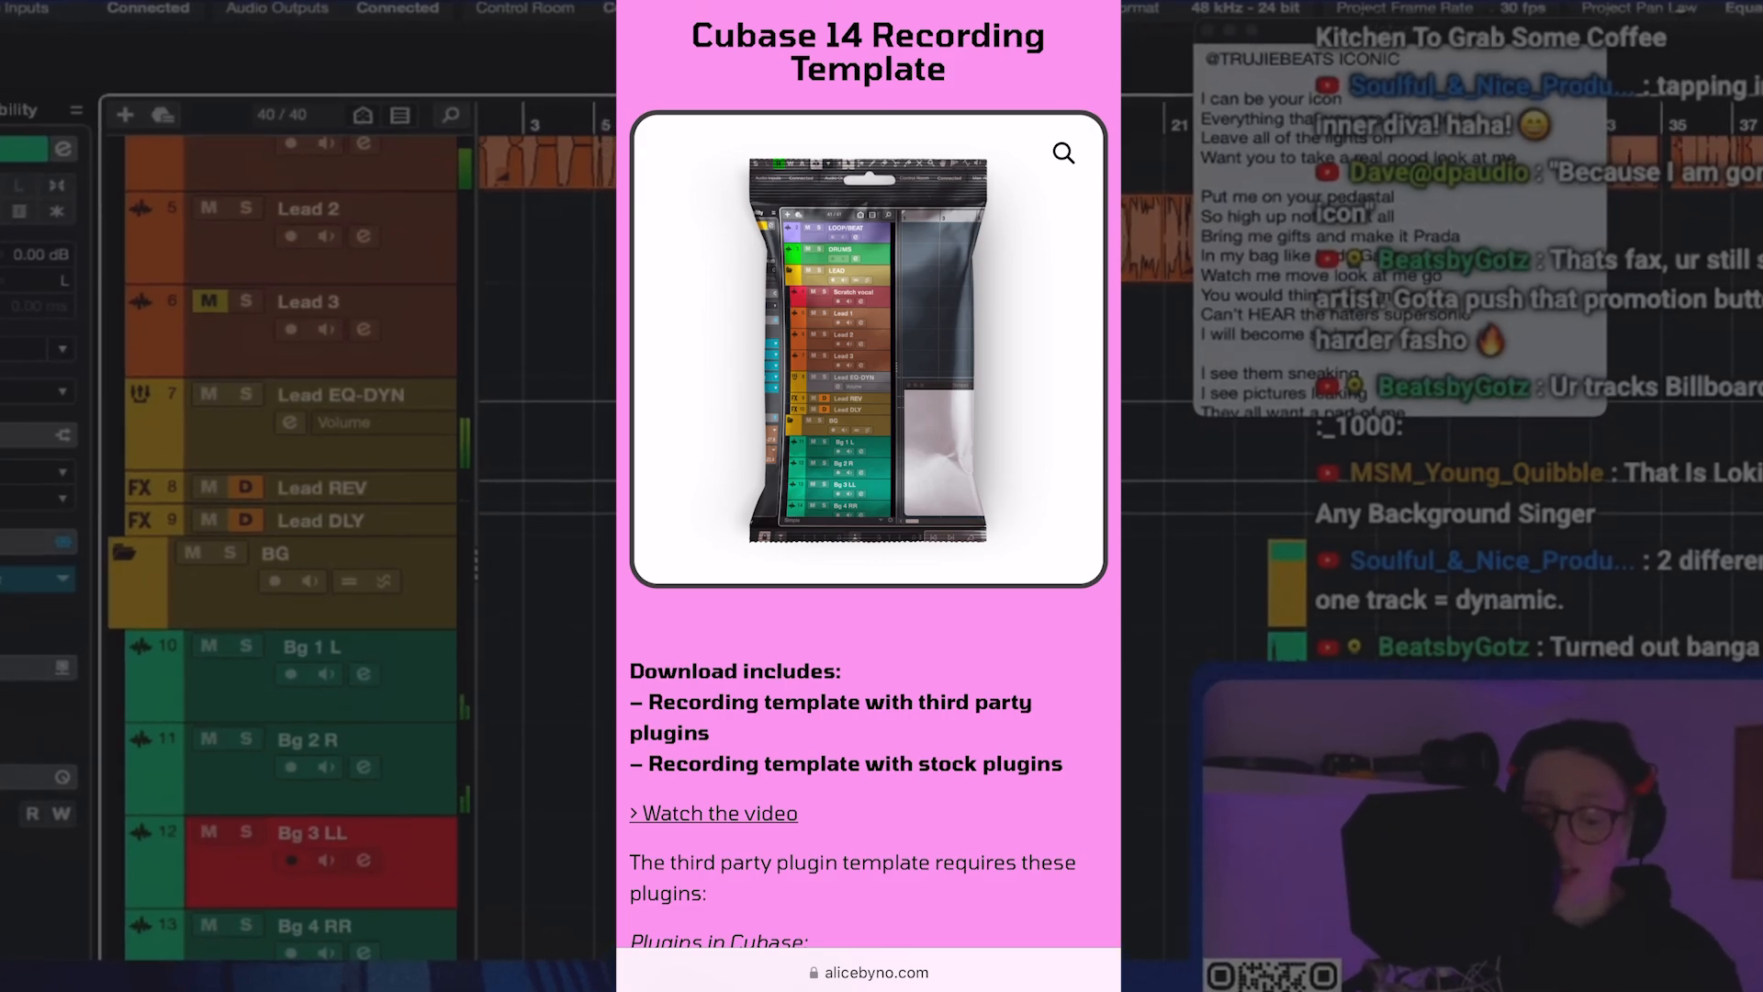